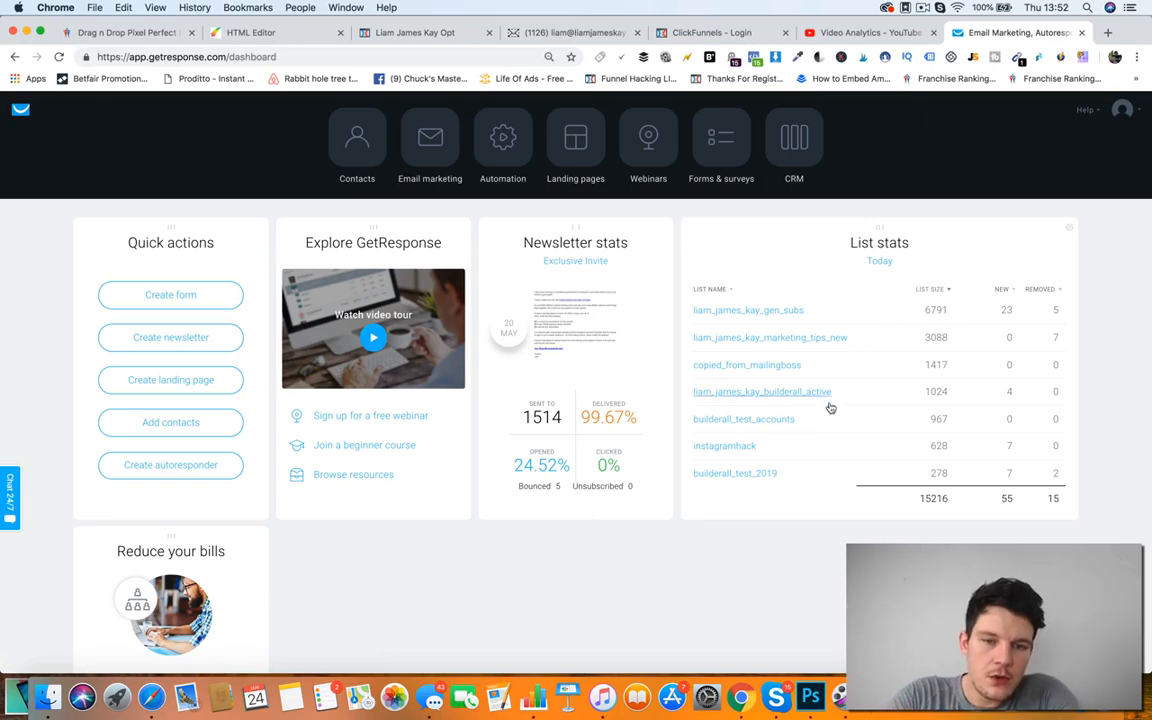
Step: Examine which email marketing platforms the opt-in form on the 30 free emails page can connect to, then close the form's configuration
{"action": "left_click", "coordinate": [255, 35]}
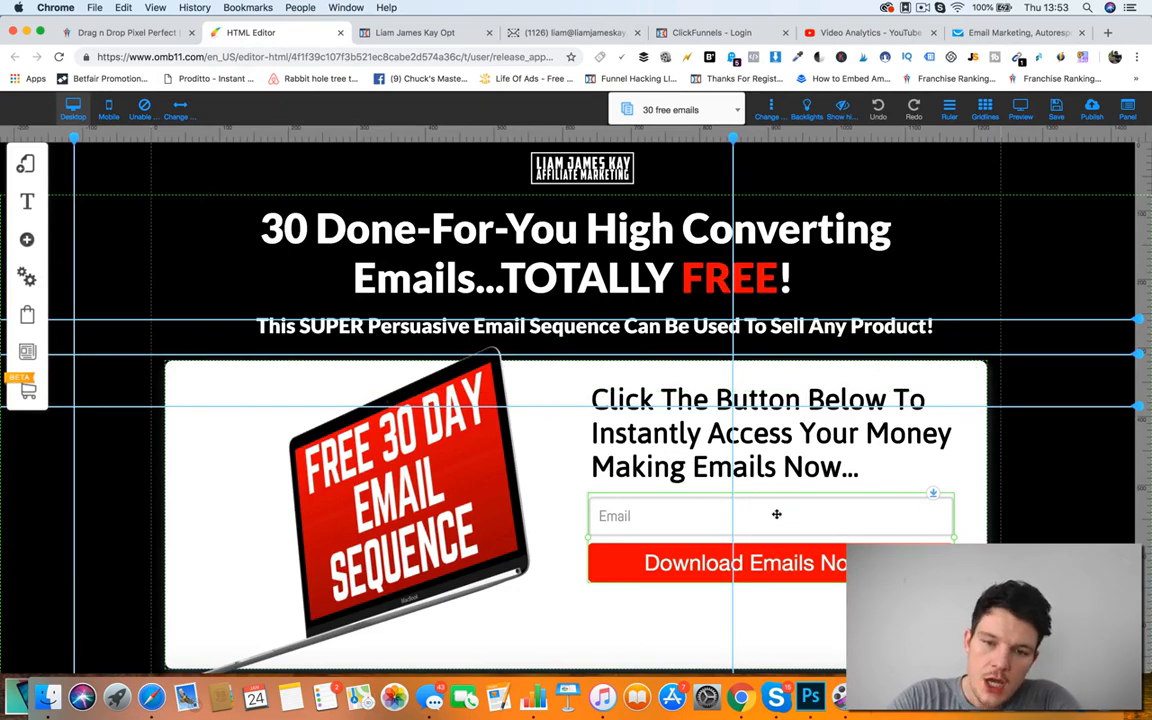
{"action": "scroll", "coordinate": [902, 404], "scroll_direction": "down", "scroll_amount": 1}
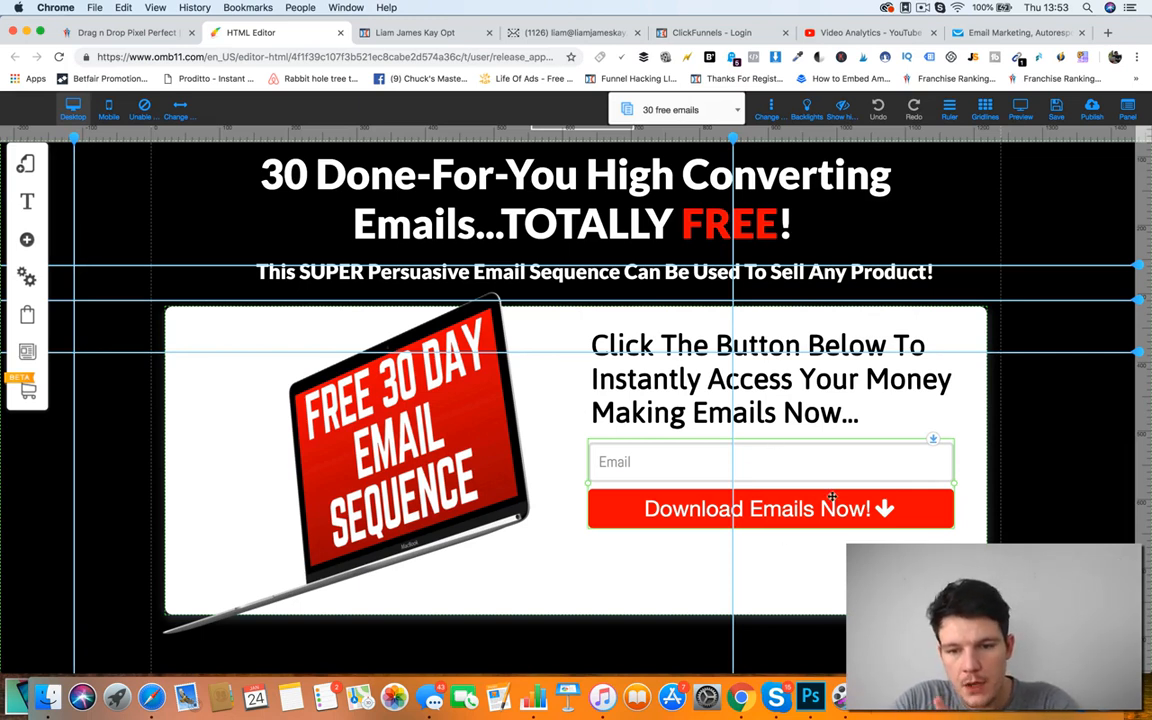
{"action": "left_click", "coordinate": [779, 478]}
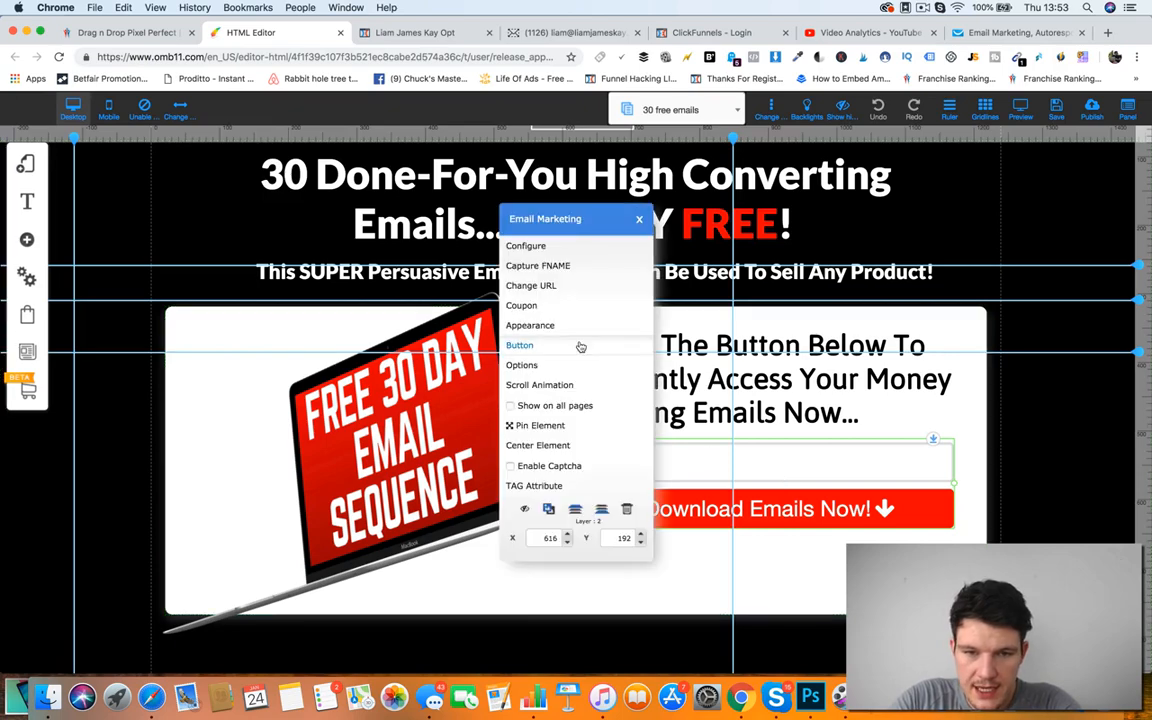
{"action": "left_click", "coordinate": [543, 248]}
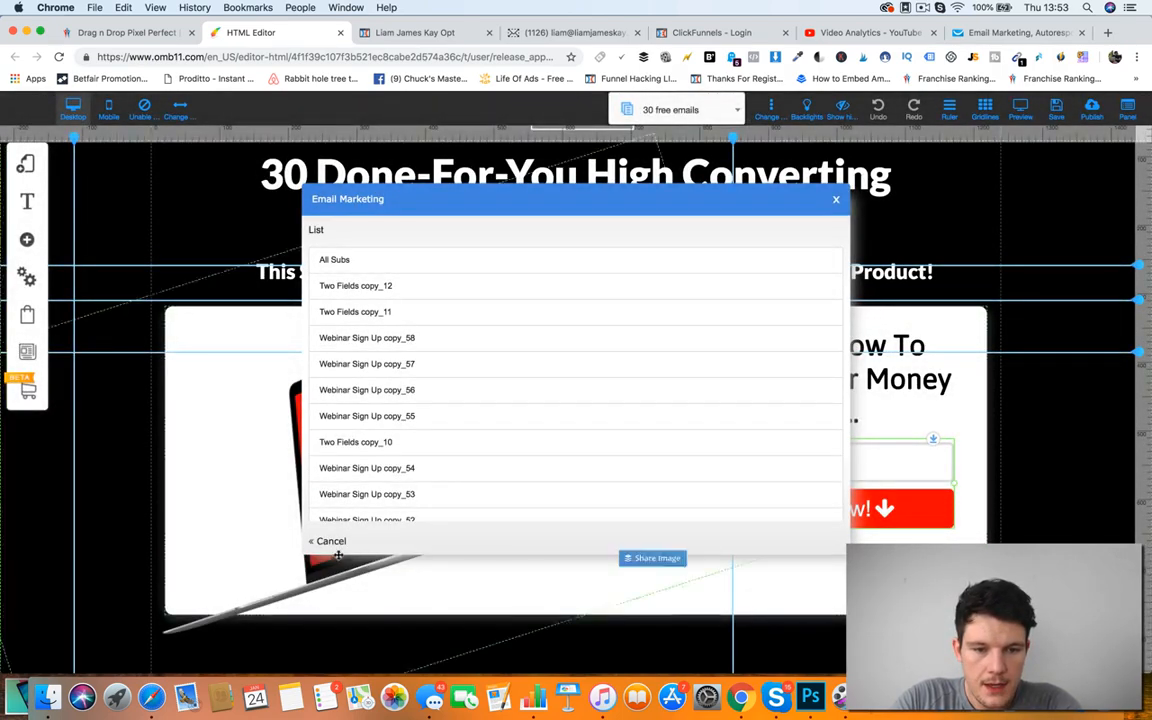
{"action": "left_click", "coordinate": [322, 542]}
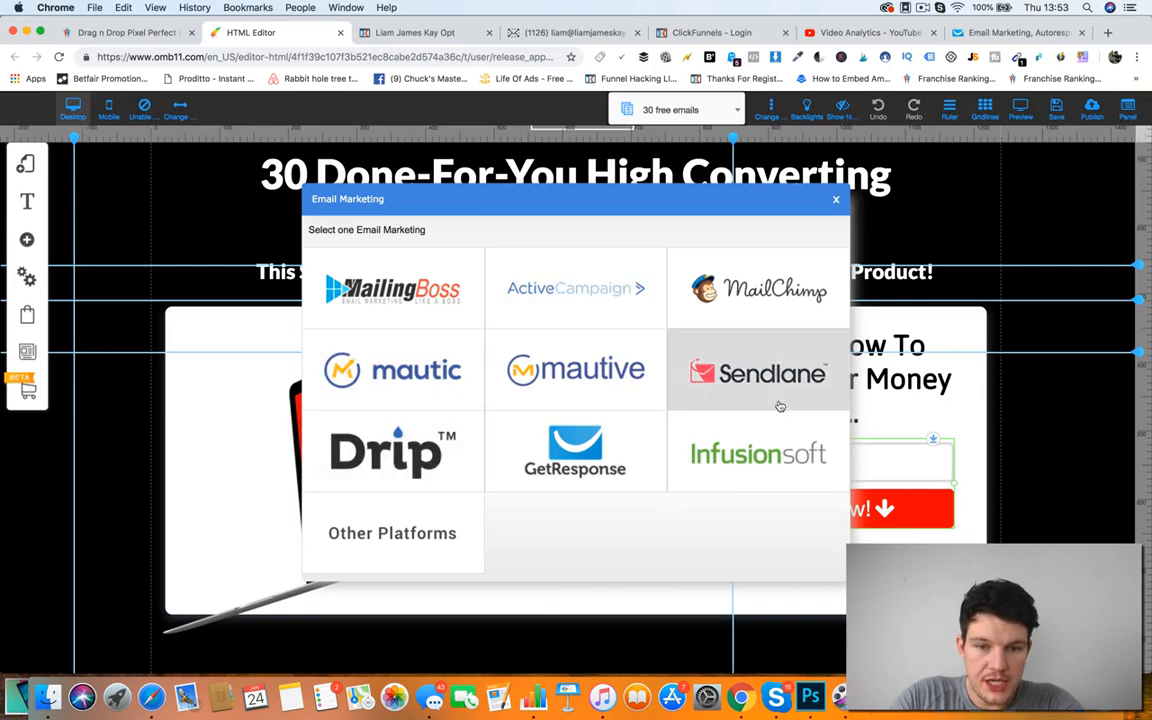
{"action": "left_click", "coordinate": [835, 199]}
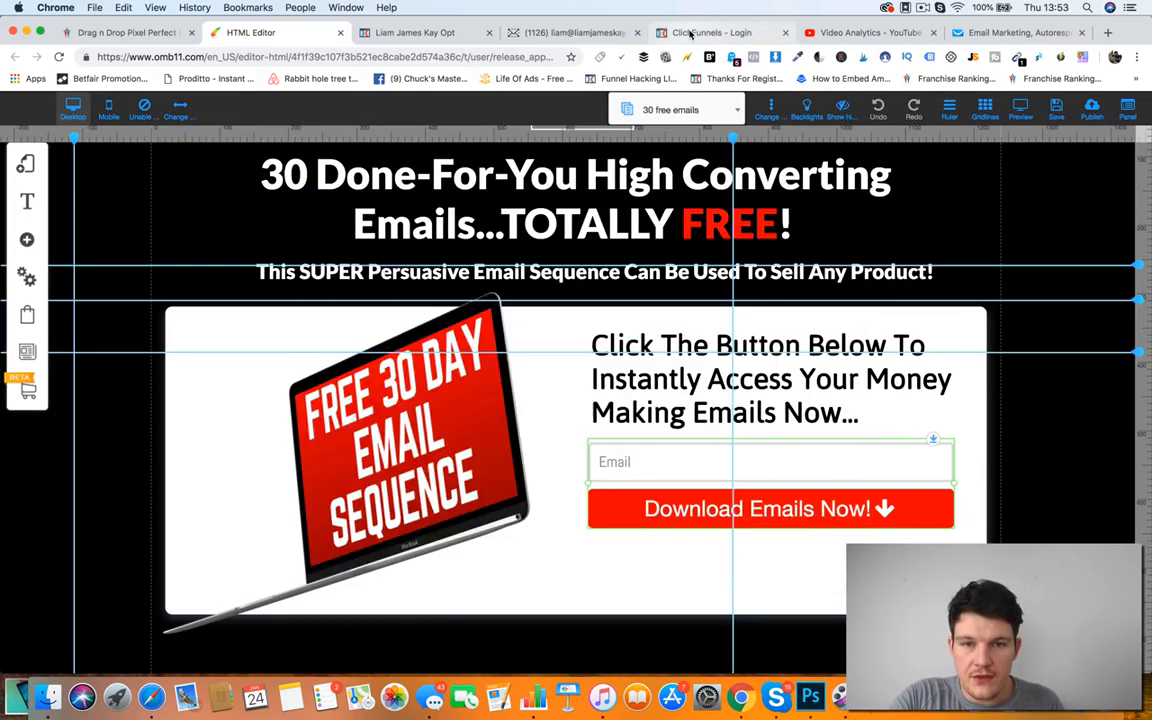
Step: Switch to the ClickFunnels opt-in page and review its autoresponder integration, action and list settings
{"action": "left_click", "coordinate": [422, 33]}
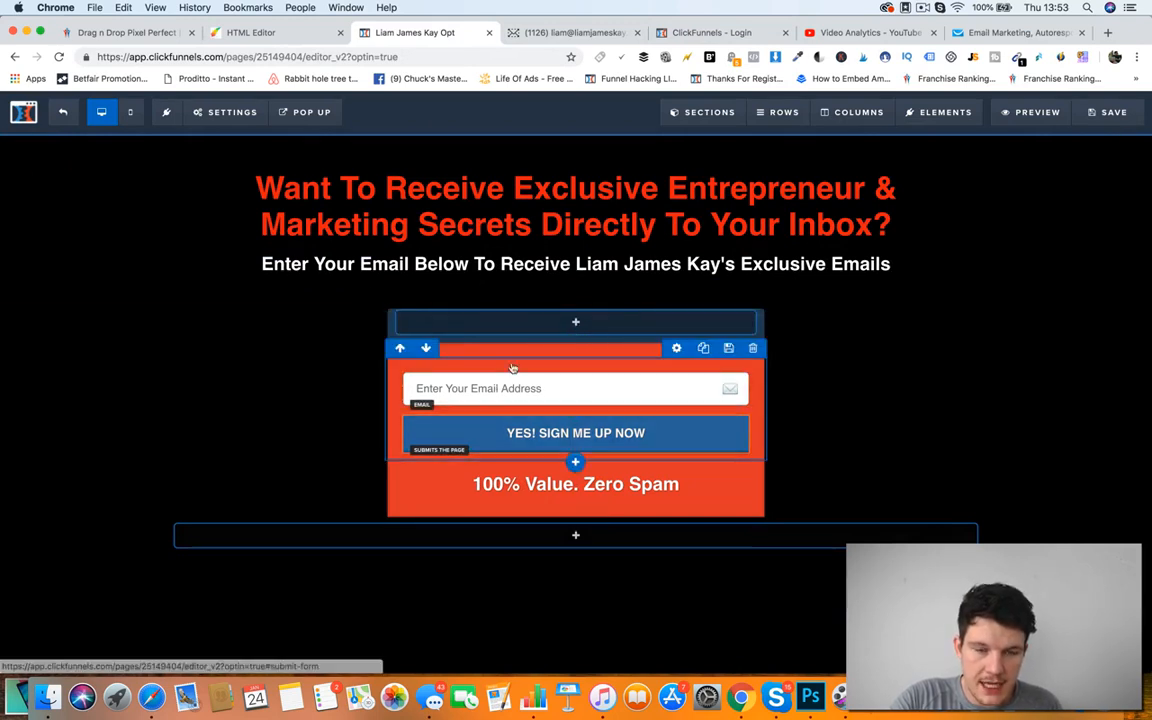
{"action": "left_click", "coordinate": [212, 112]}
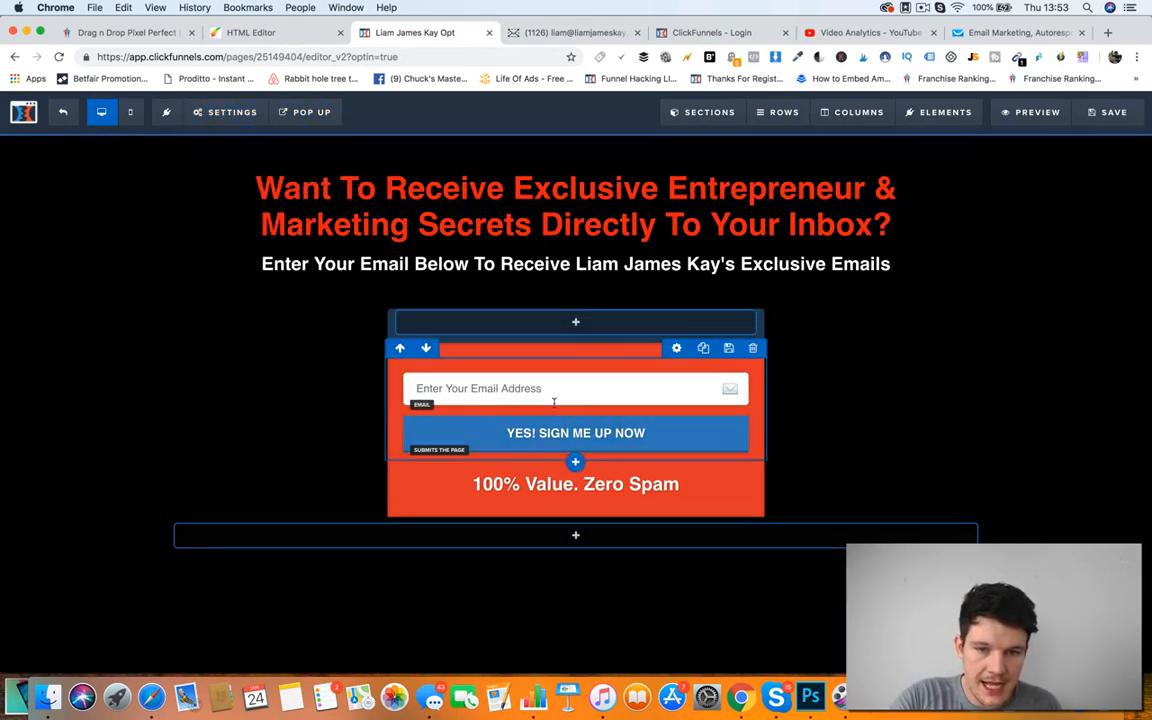
{"action": "mouse_move", "coordinate": [218, 110]}
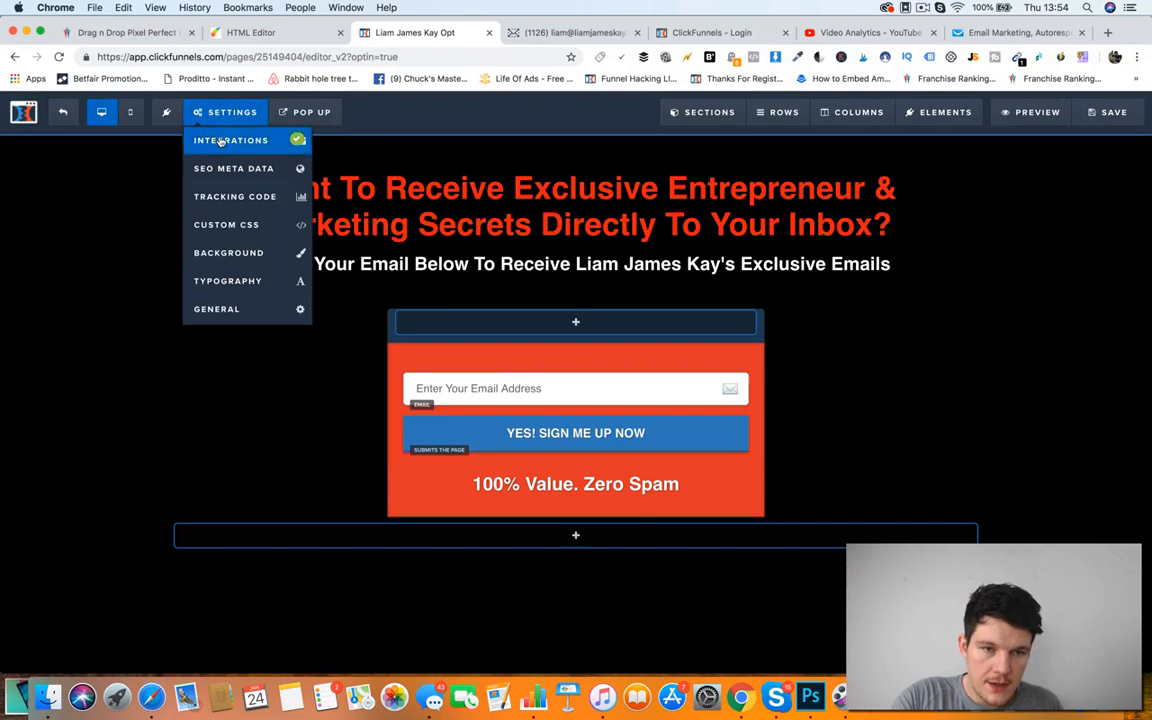
{"action": "left_click", "coordinate": [230, 141]}
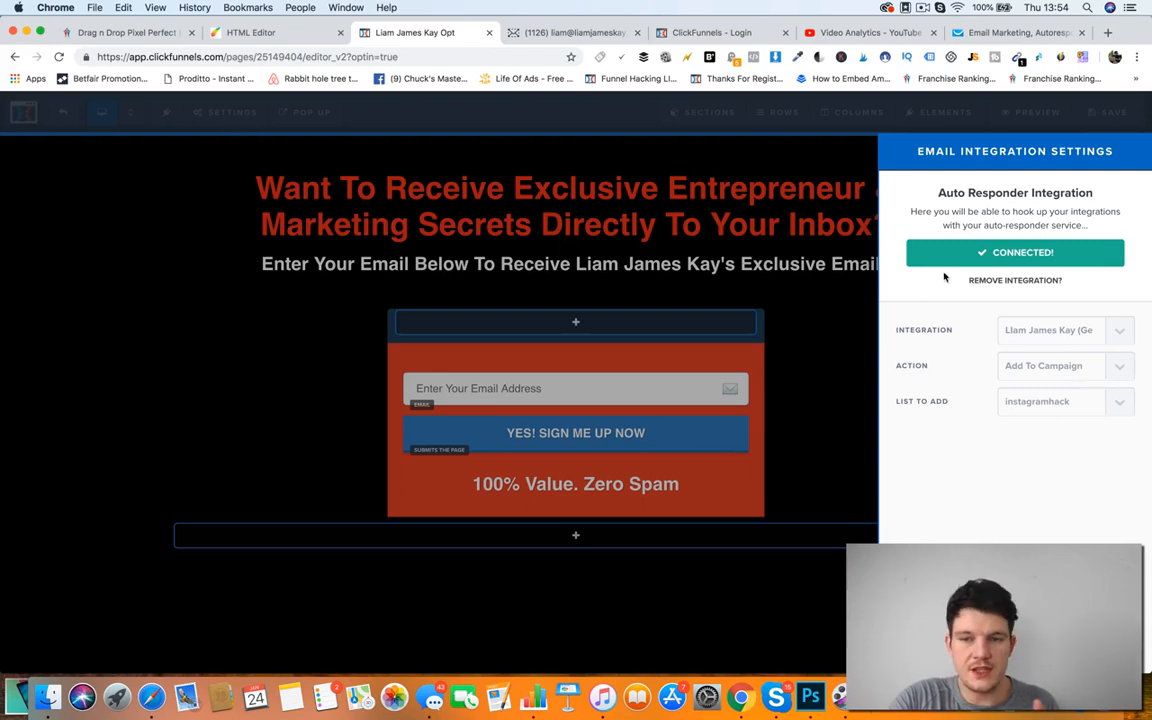
{"action": "left_click", "coordinate": [680, 150]}
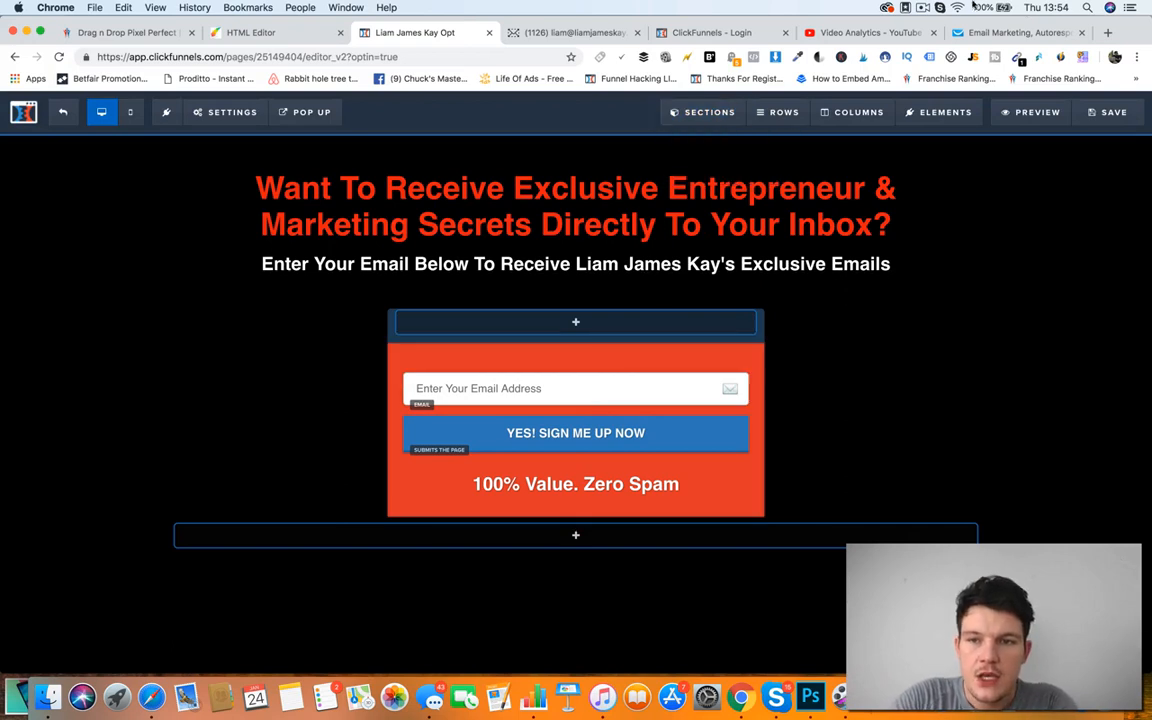
Step: In GetResponse, create a new contact list named general_list_1_subs
{"action": "left_click", "coordinate": [1015, 32]}
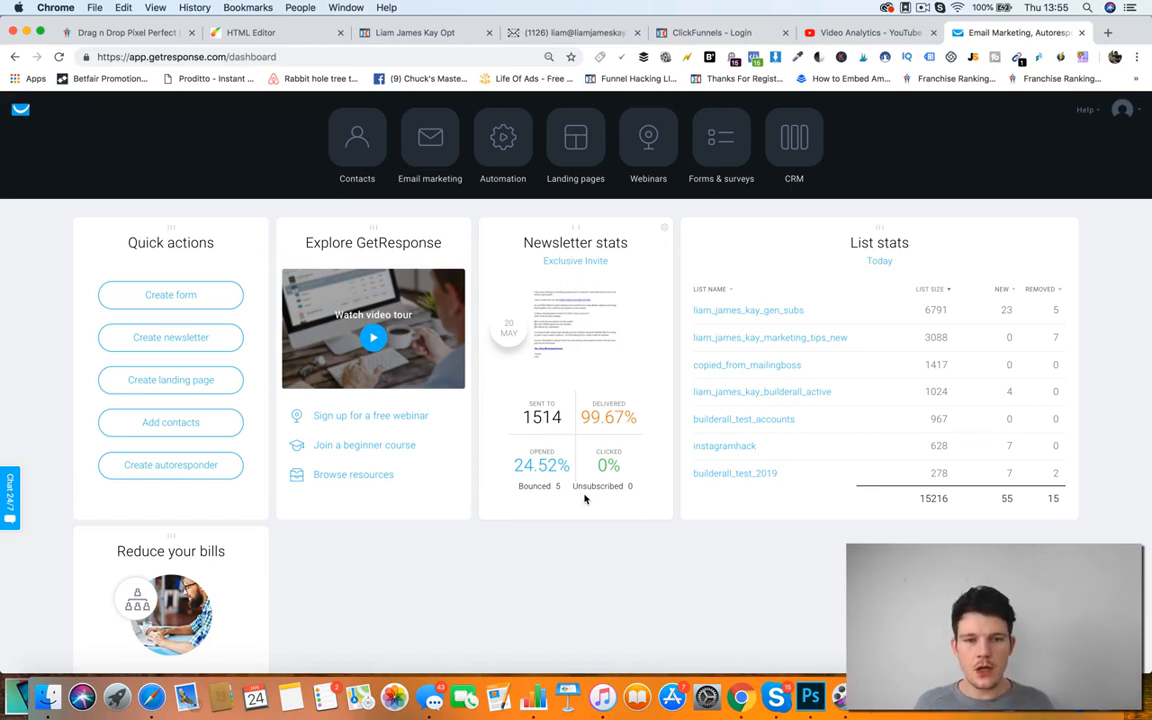
{"action": "left_click", "coordinate": [362, 160]}
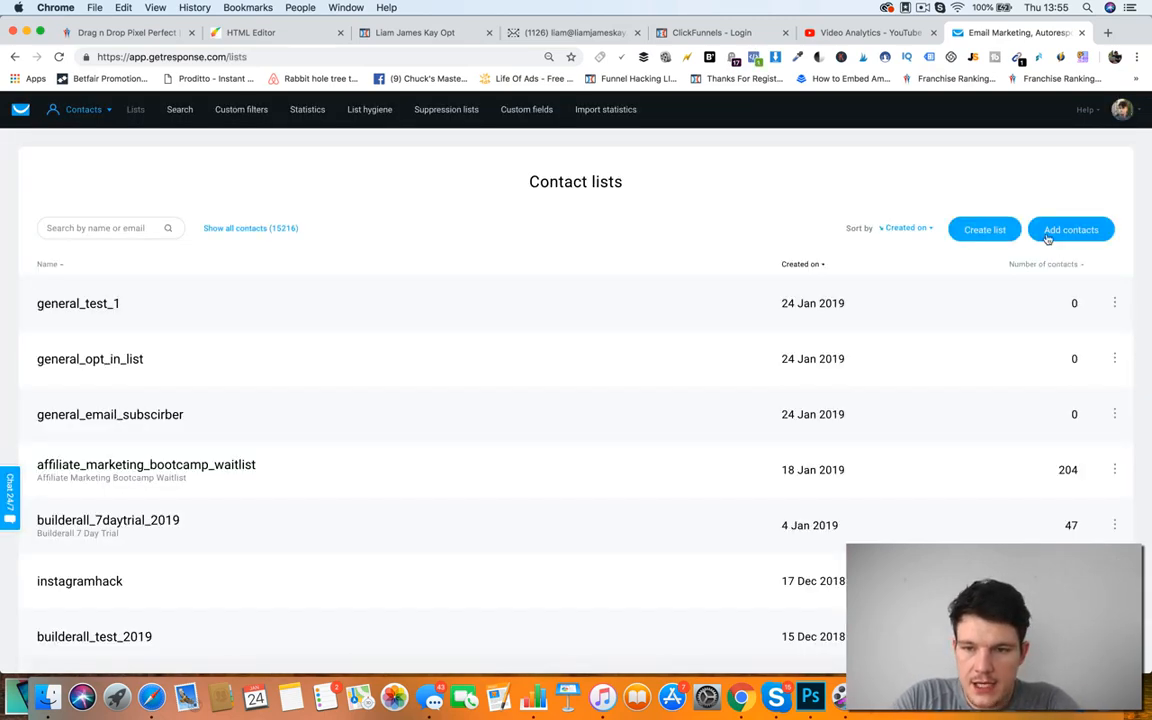
{"action": "left_click", "coordinate": [984, 229]}
{"action": "left_click", "coordinate": [538, 246]}
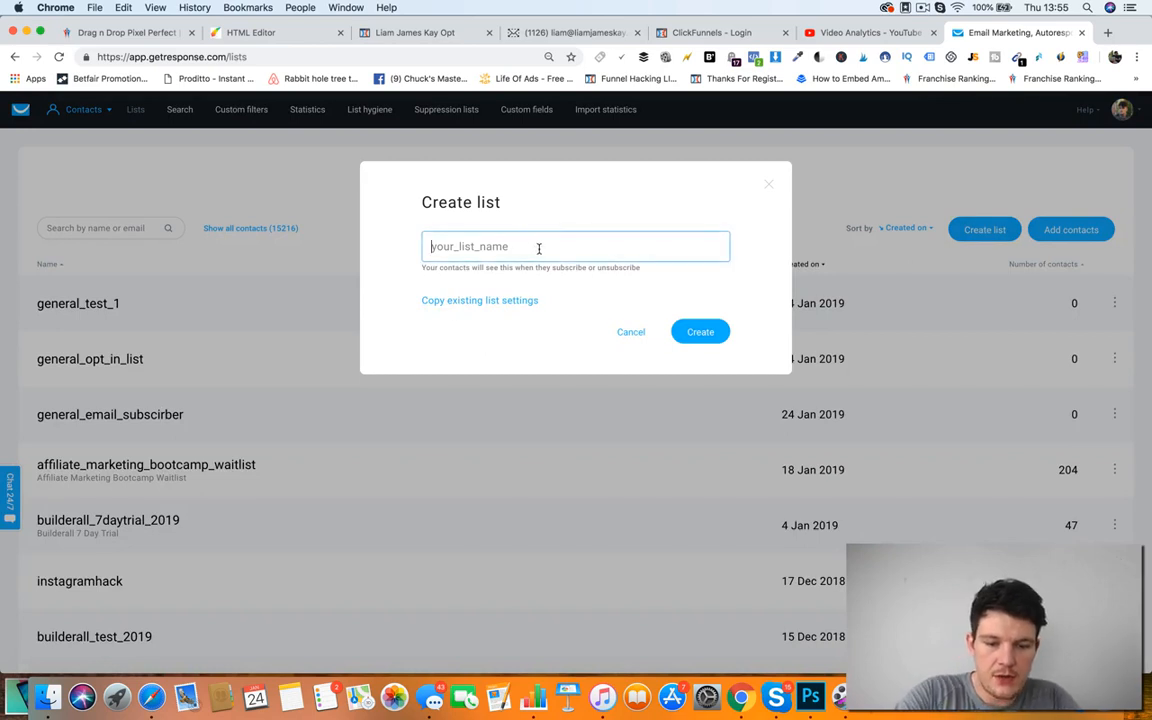
{"action": "type", "text": "general_"}
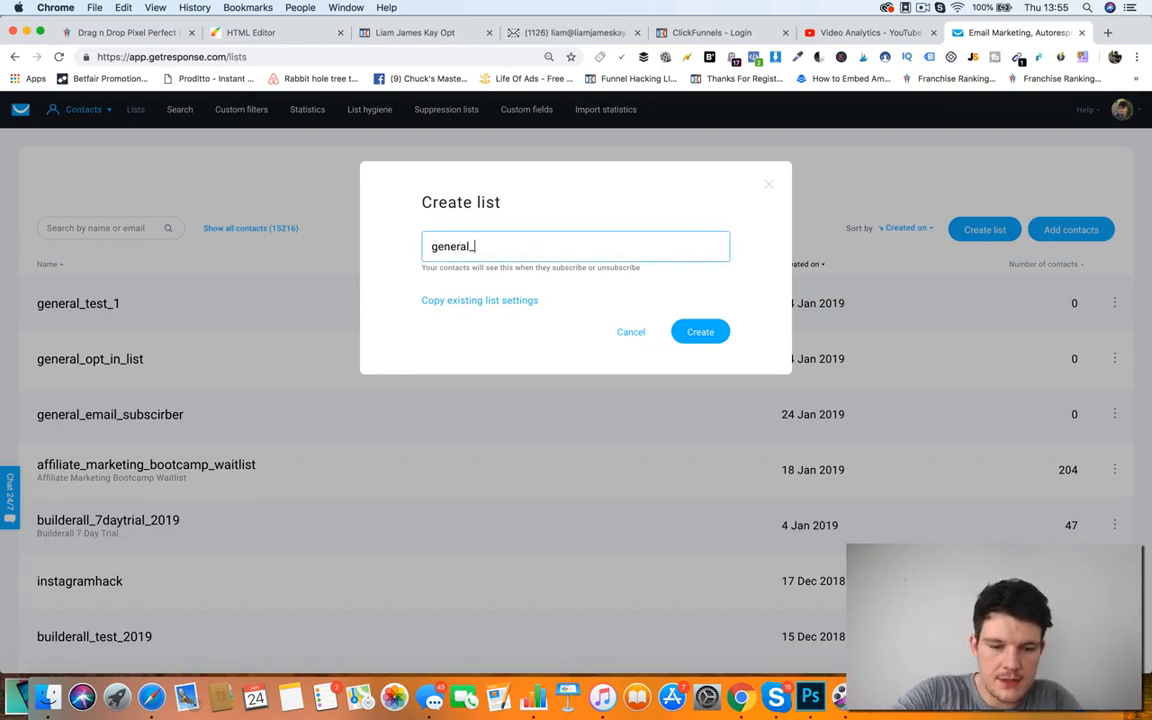
{"action": "type", "text": "st_1_subs"}
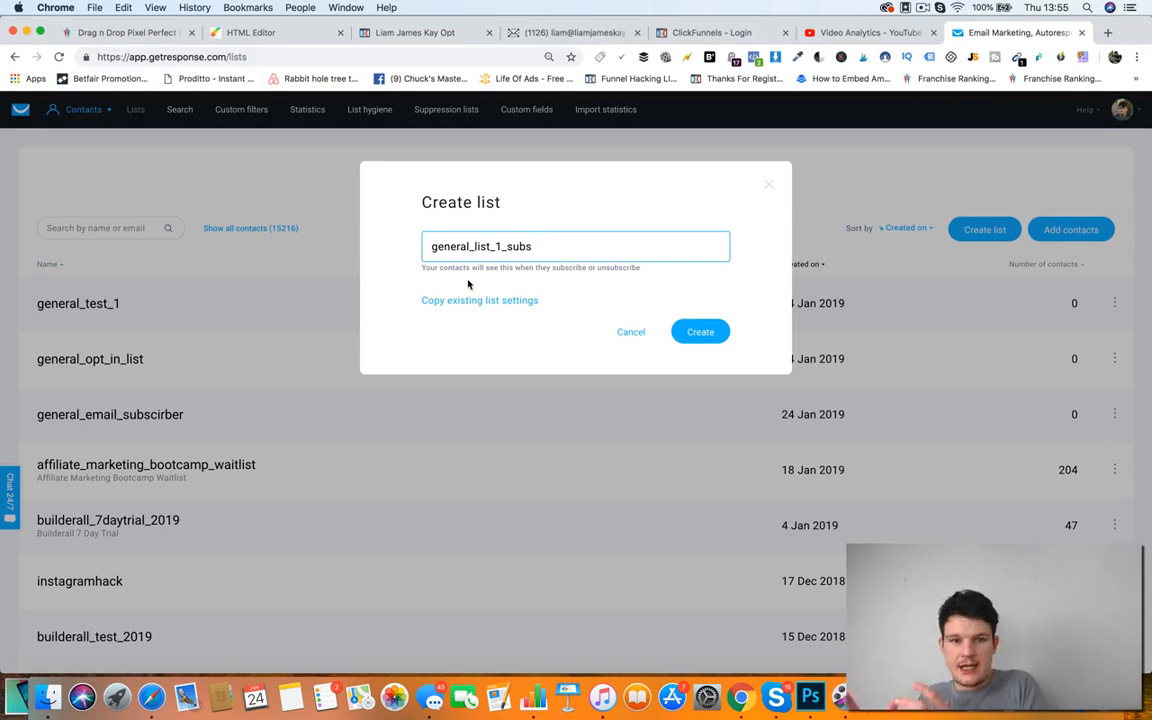
{"action": "left_click", "coordinate": [692, 332]}
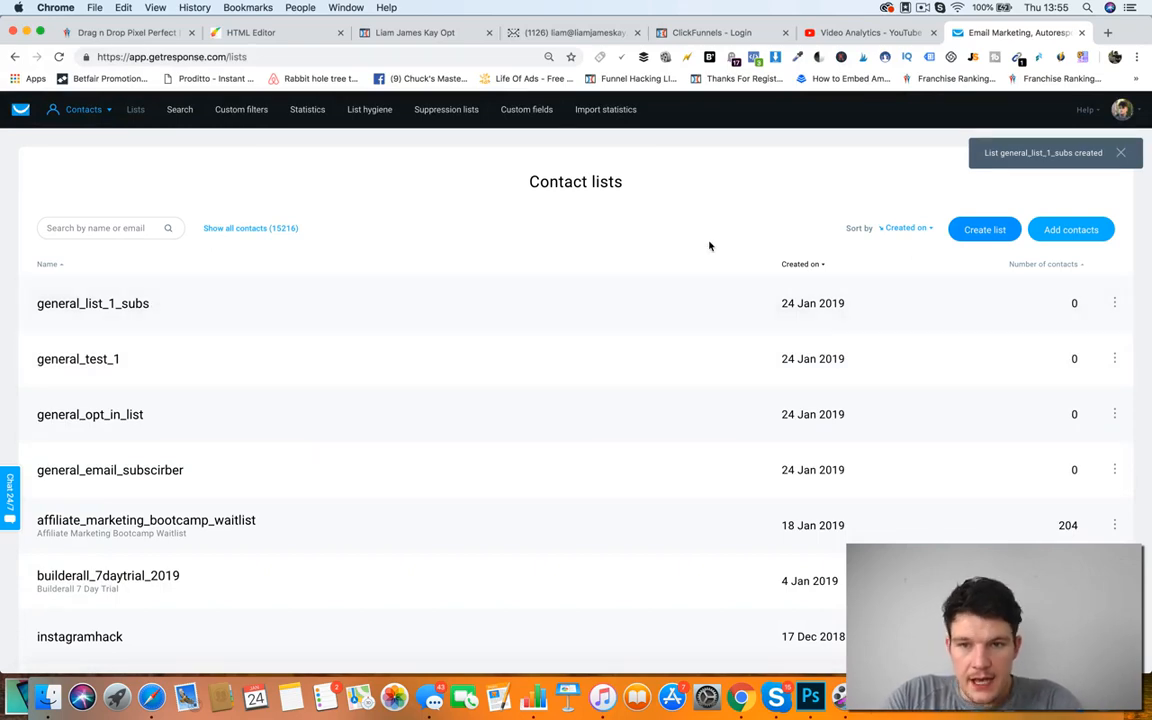
Step: Revisit the ClickFunnels opt-in page and return to the GetResponse contact lists
{"action": "left_click", "coordinate": [685, 24]}
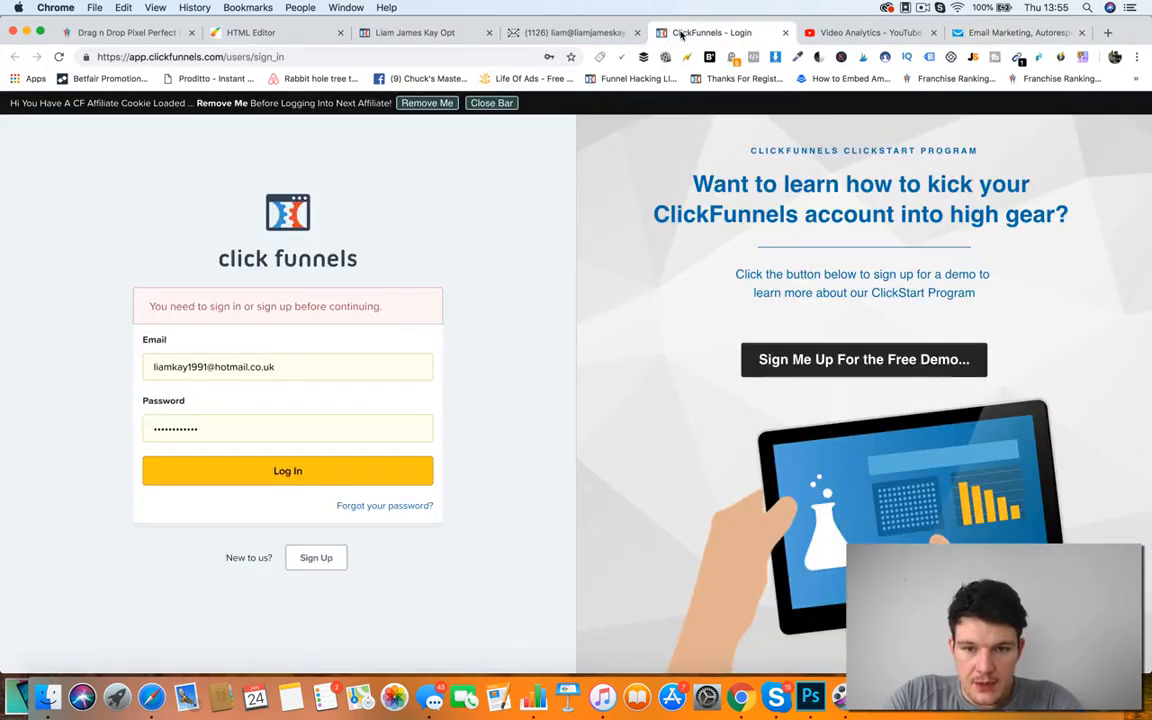
{"action": "left_click", "coordinate": [430, 32]}
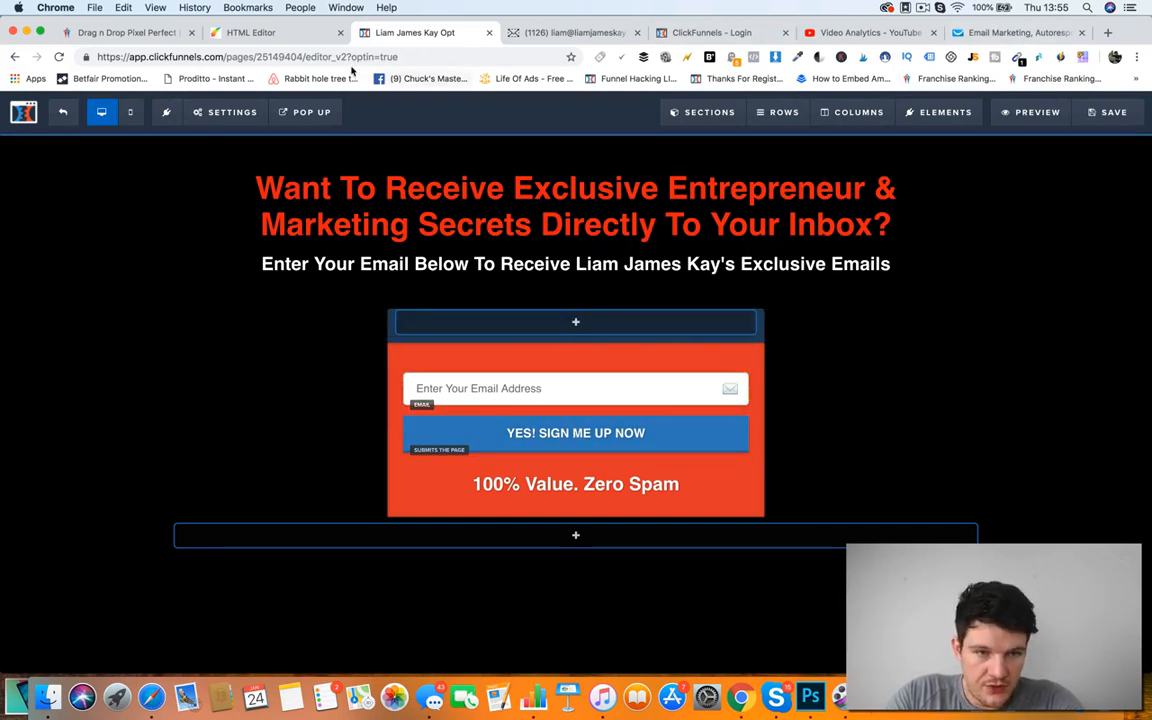
{"action": "left_click", "coordinate": [1010, 32]}
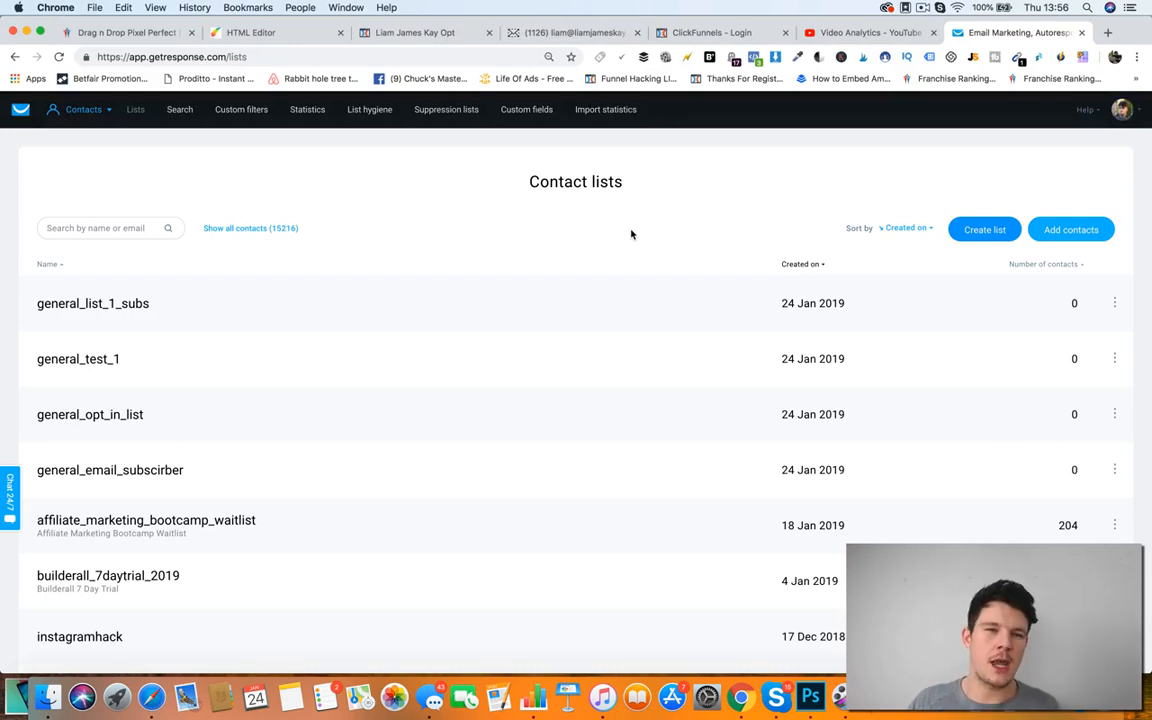
Step: Start a new autoresponder from the email marketing area
{"action": "mouse_move", "coordinate": [84, 110]}
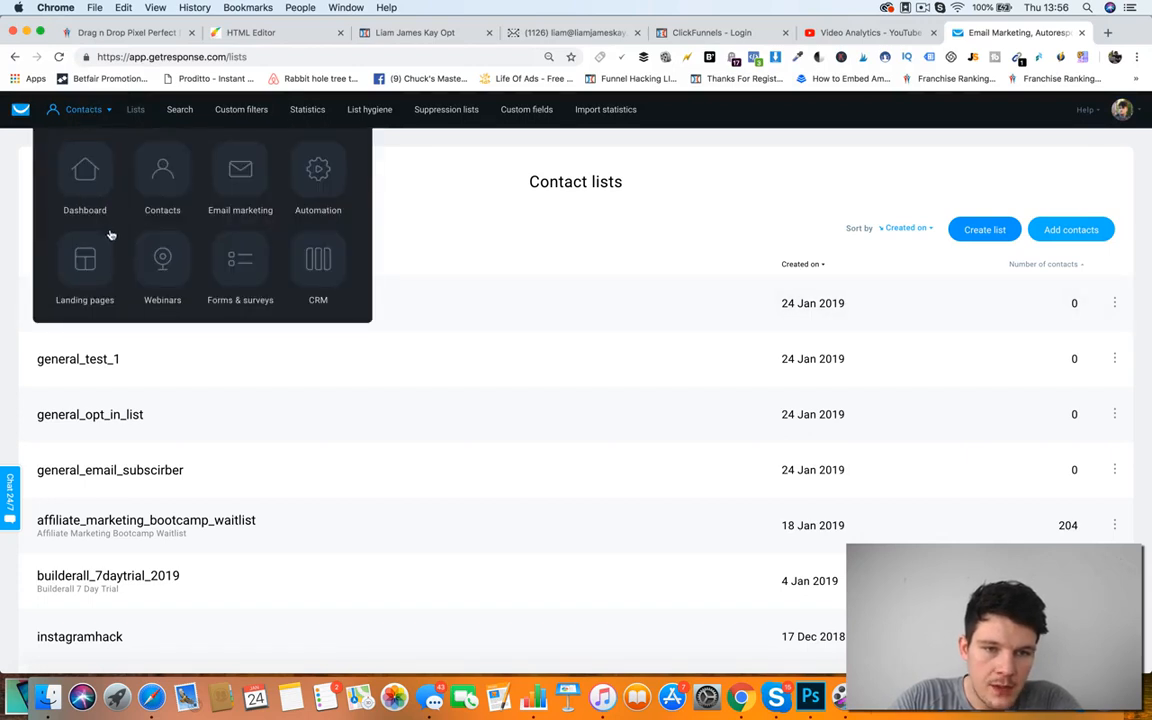
{"action": "left_click", "coordinate": [240, 174]}
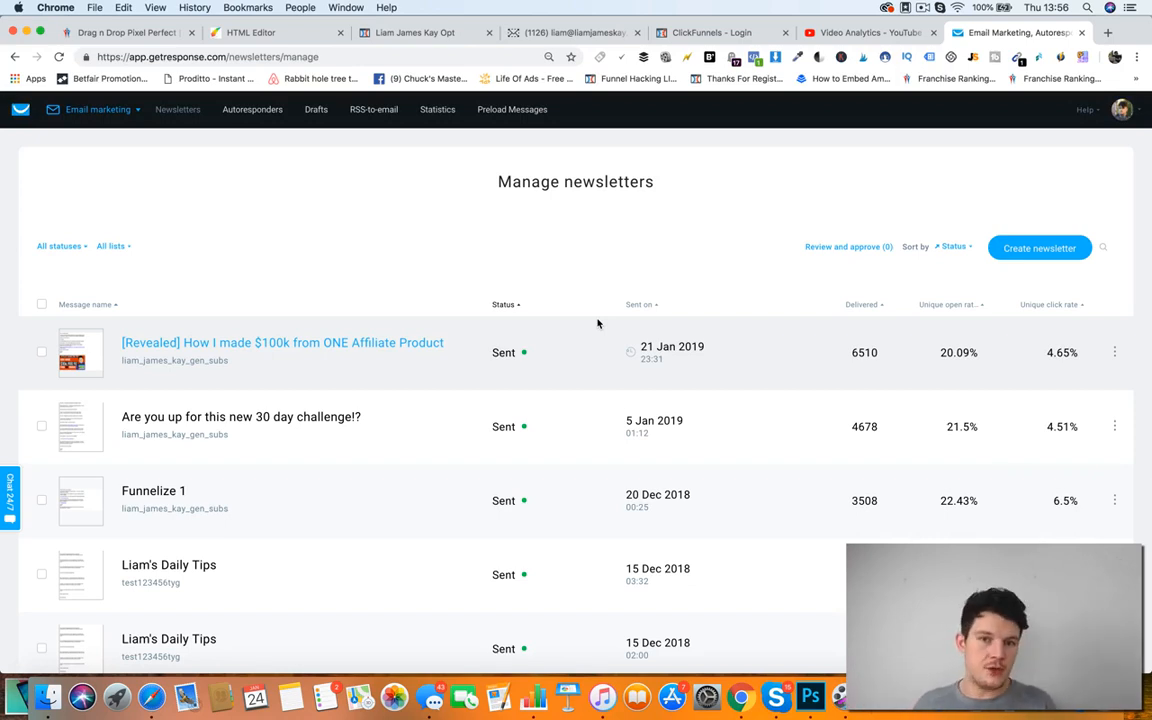
{"action": "left_click", "coordinate": [251, 111]}
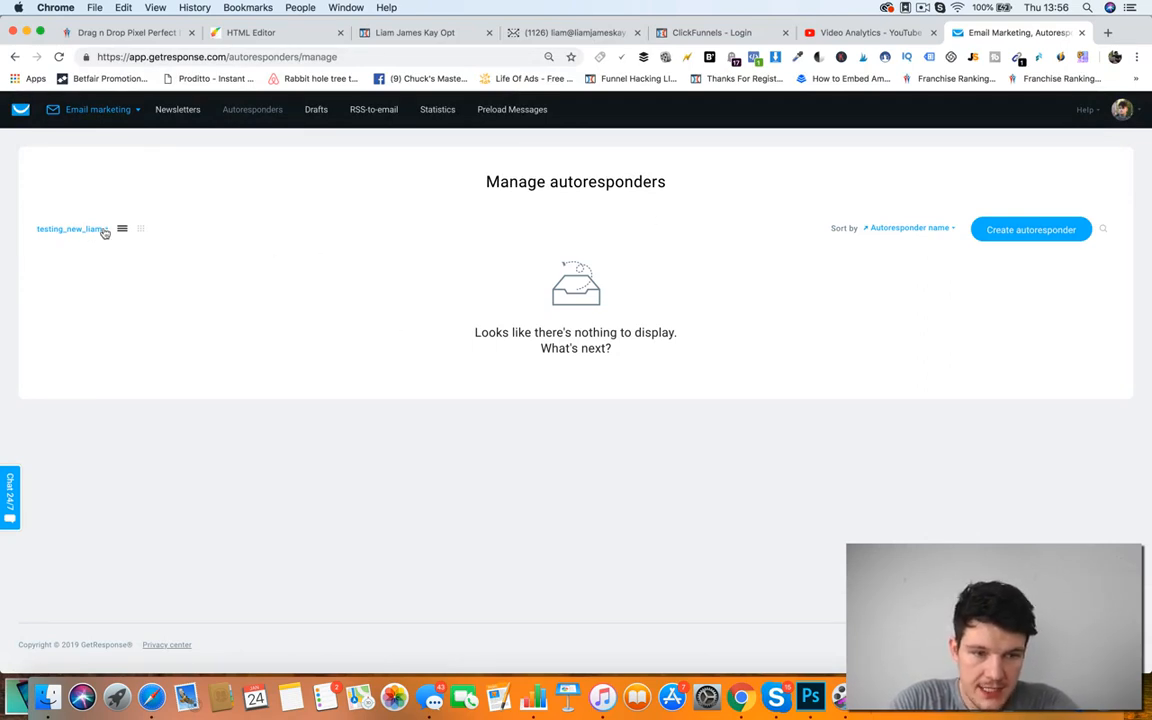
{"action": "left_click", "coordinate": [1036, 233]}
Step: Name the autoresponder Soap Opera Welcome Email
{"action": "left_click", "coordinate": [623, 268]}
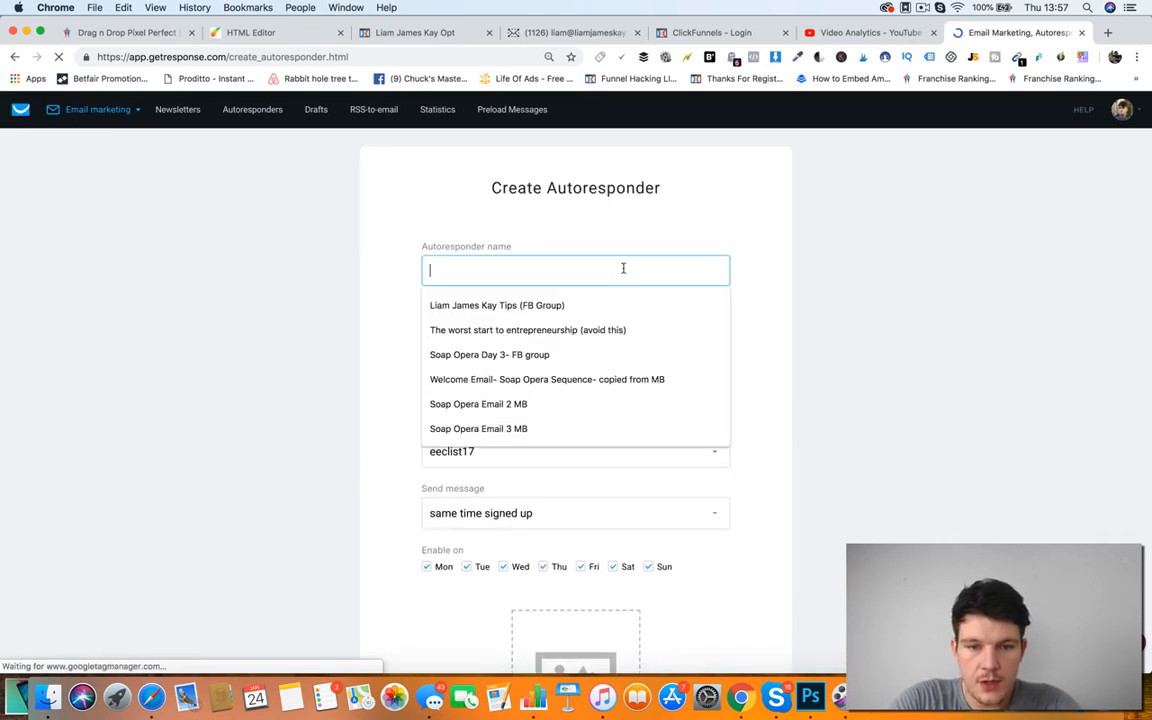
{"action": "left_click", "coordinate": [442, 249]}
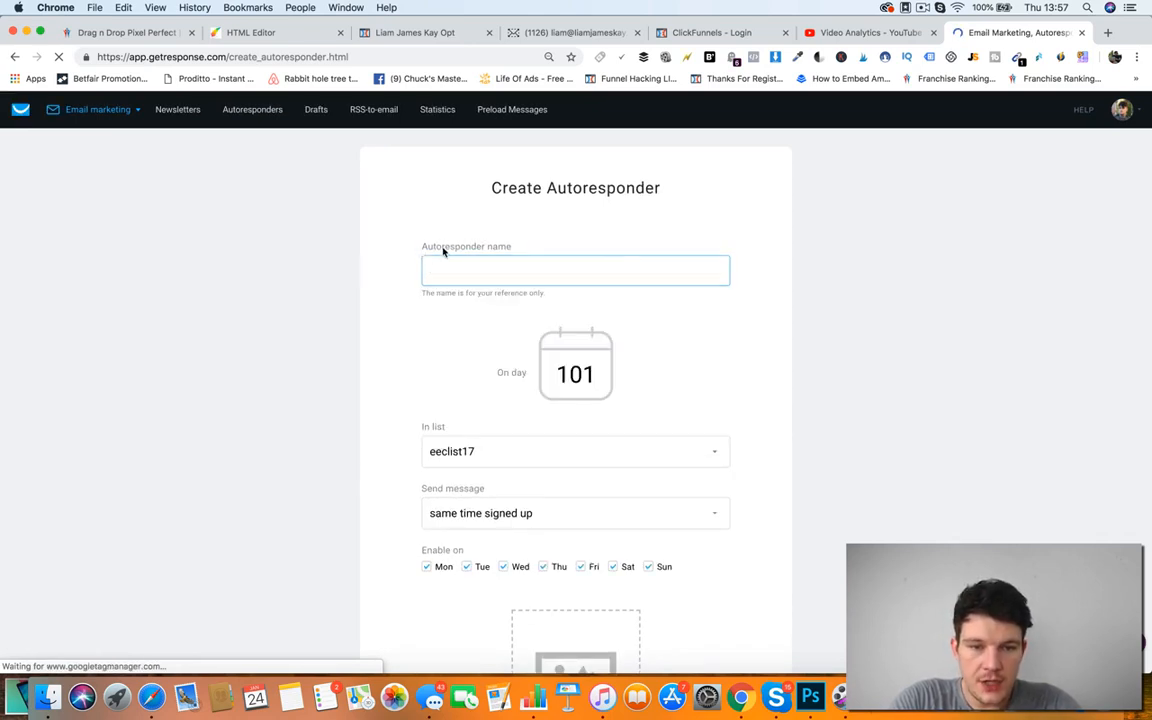
{"action": "left_click", "coordinate": [506, 263]}
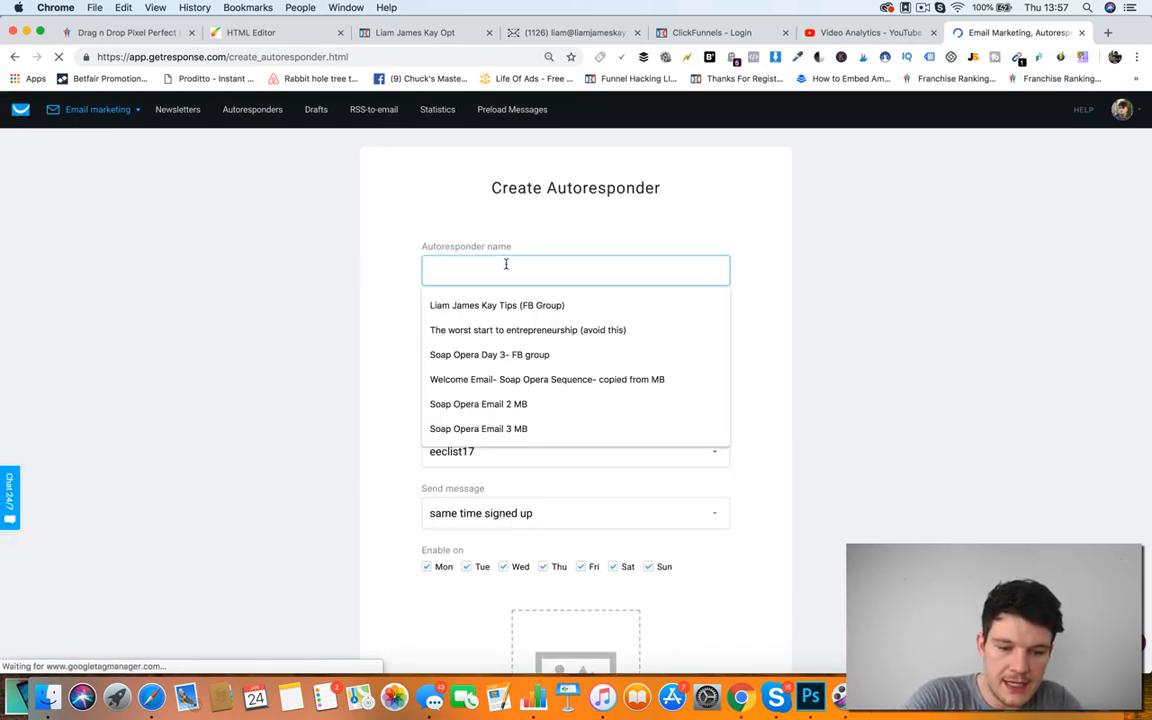
{"action": "type", "text": "So"}
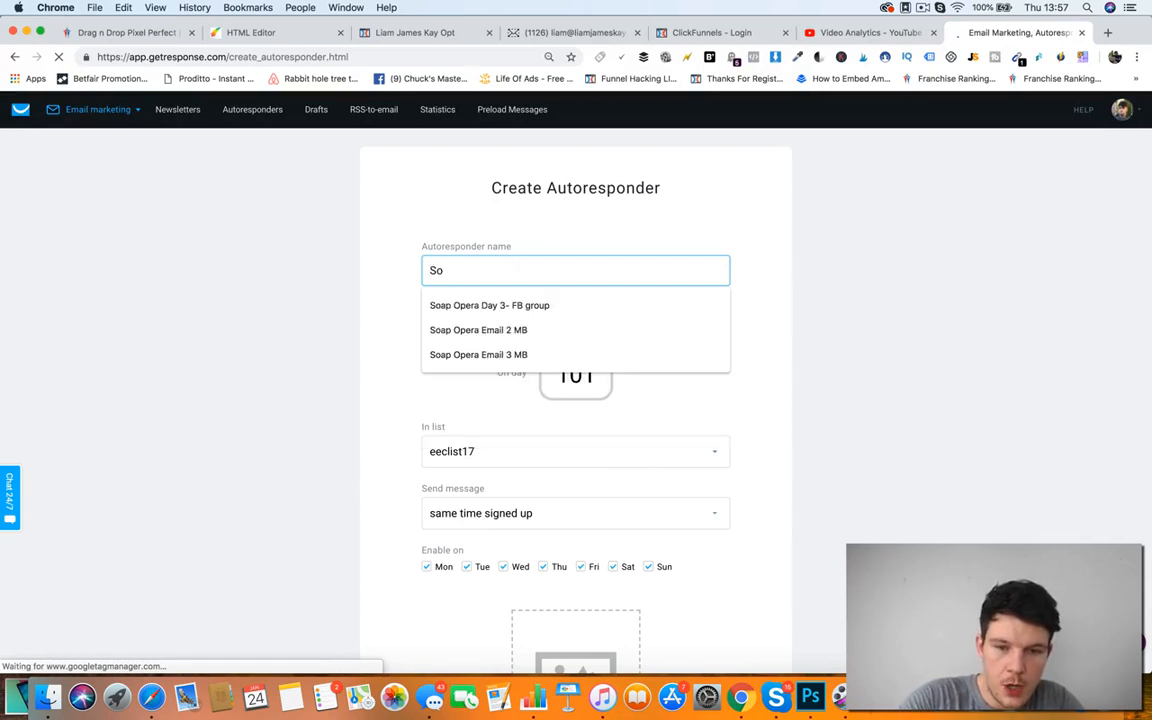
{"action": "type", "text": "ap Oper"}
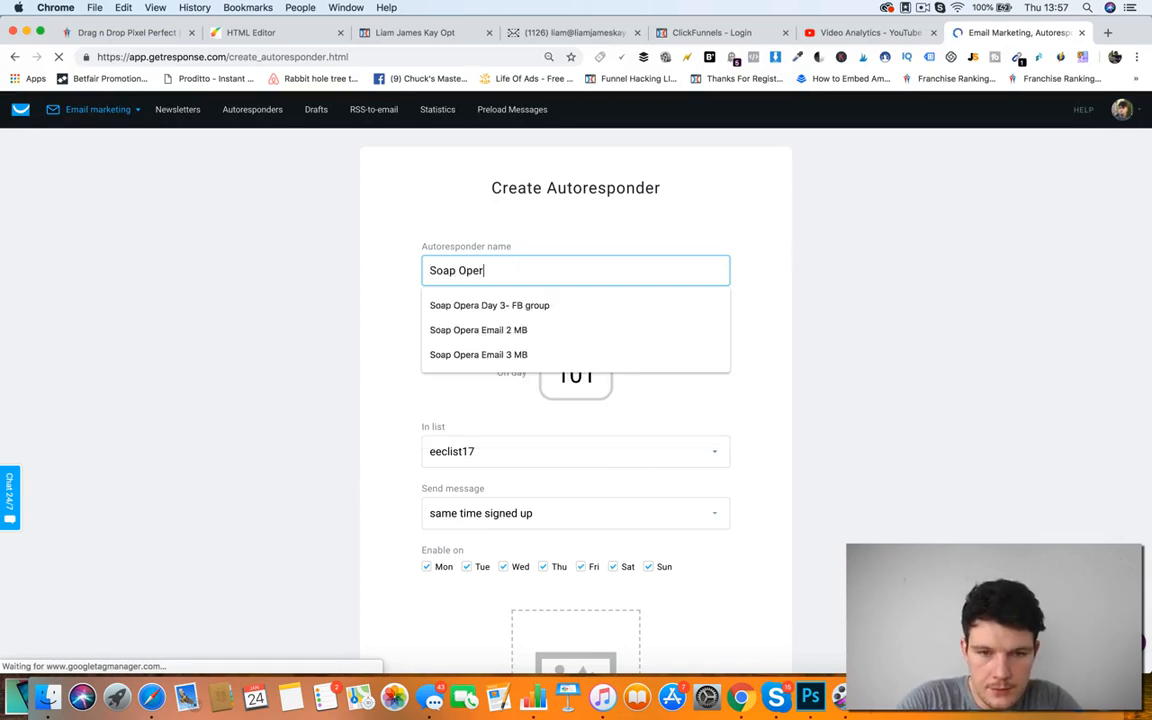
{"action": "type", "text": "a Wecl"}
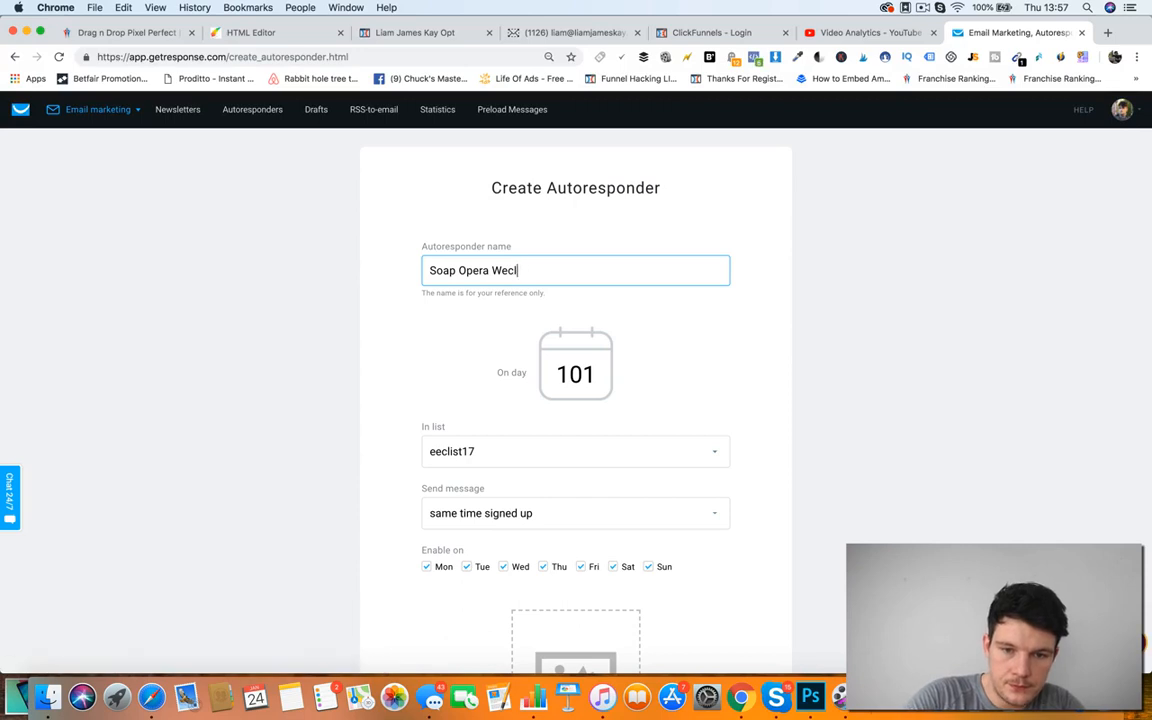
{"action": "key", "text": "BackSpace"}
{"action": "key", "text": "BackSpace"}
{"action": "type", "text": "lcome Email"}
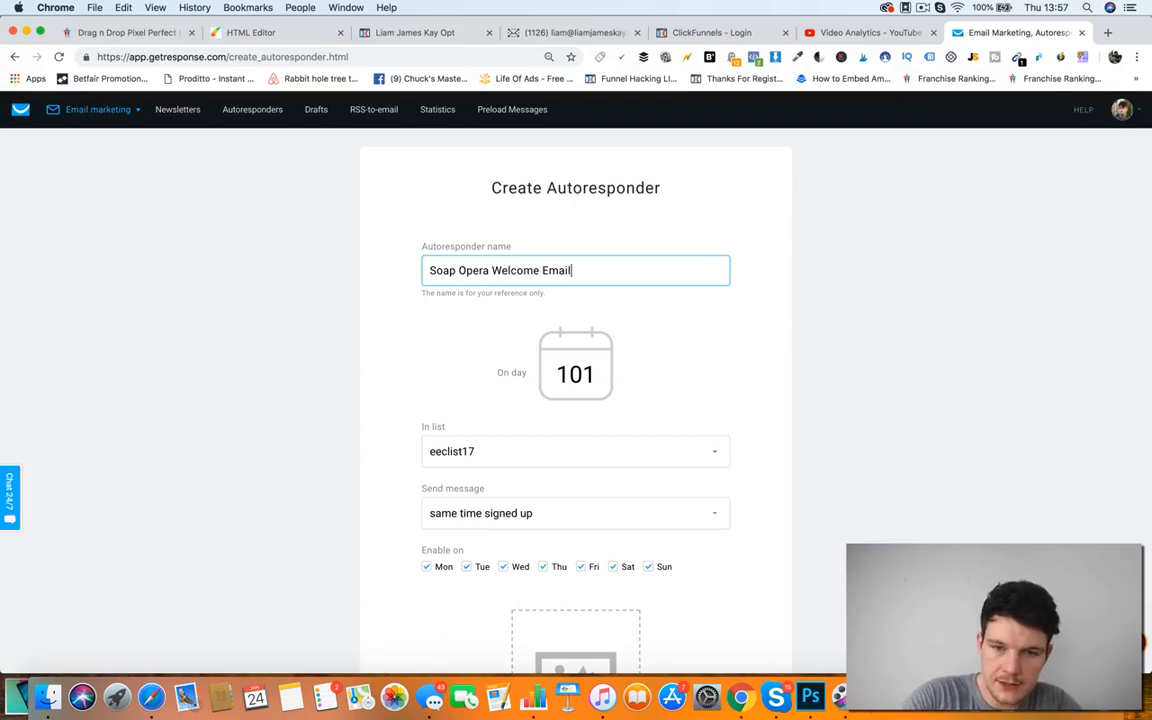
{"action": "type", "text": "- INstag"}
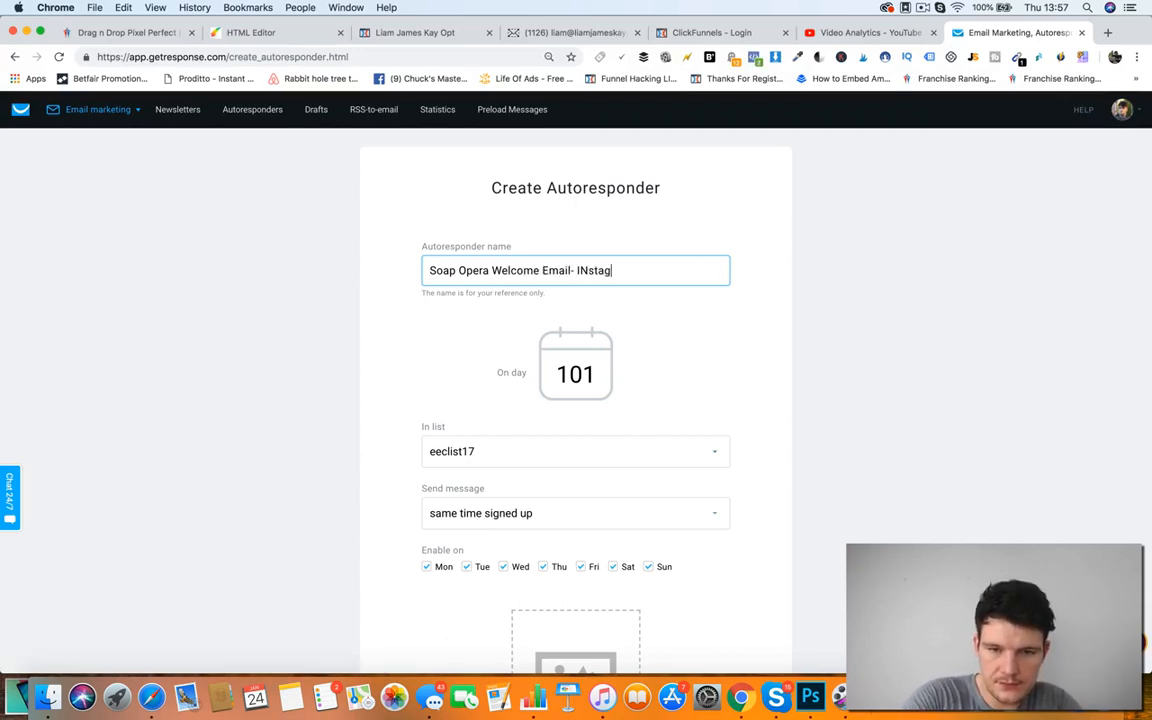
{"action": "key", "text": "BackSpace"}
{"action": "key", "text": "BackSpace"}
{"action": "key", "text": "BackSpace"}
{"action": "key", "text": "BackSpace"}
{"action": "key", "text": "BackSpace"}
{"action": "key", "text": "BackSpace"}
{"action": "key", "text": "BackSpace"}
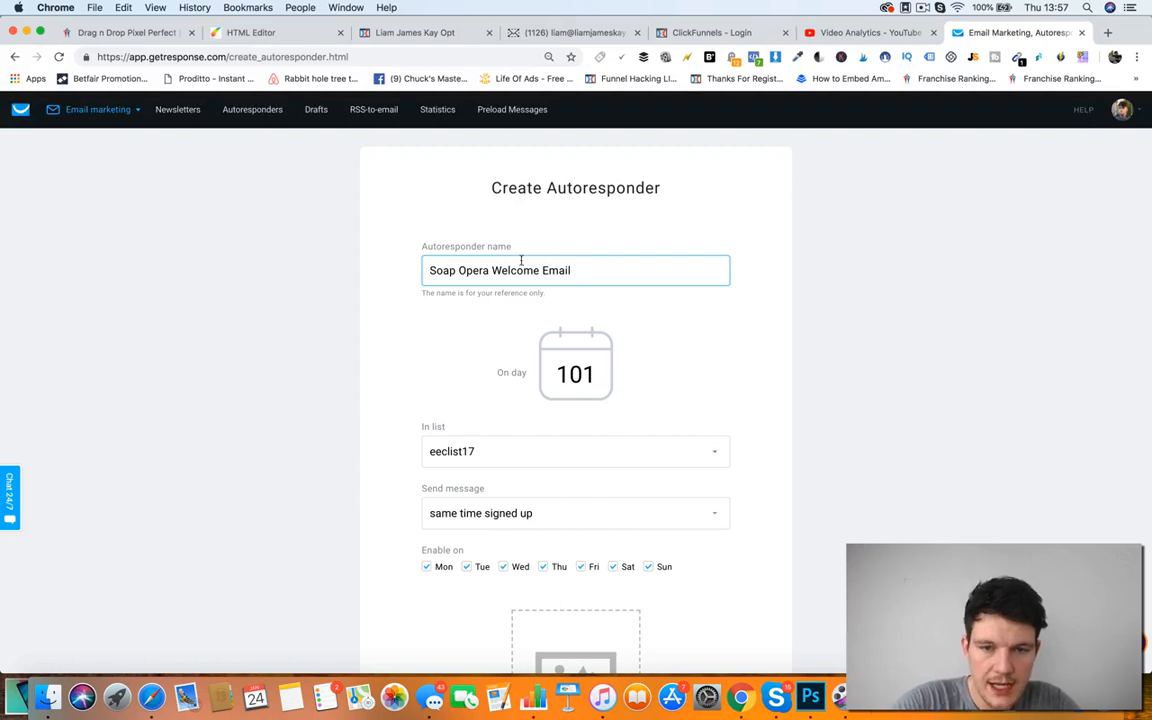
Step: Set the autoresponder to send on day 0
{"action": "left_click_drag", "start_coordinate": [594, 374], "coordinate": [515, 383]}
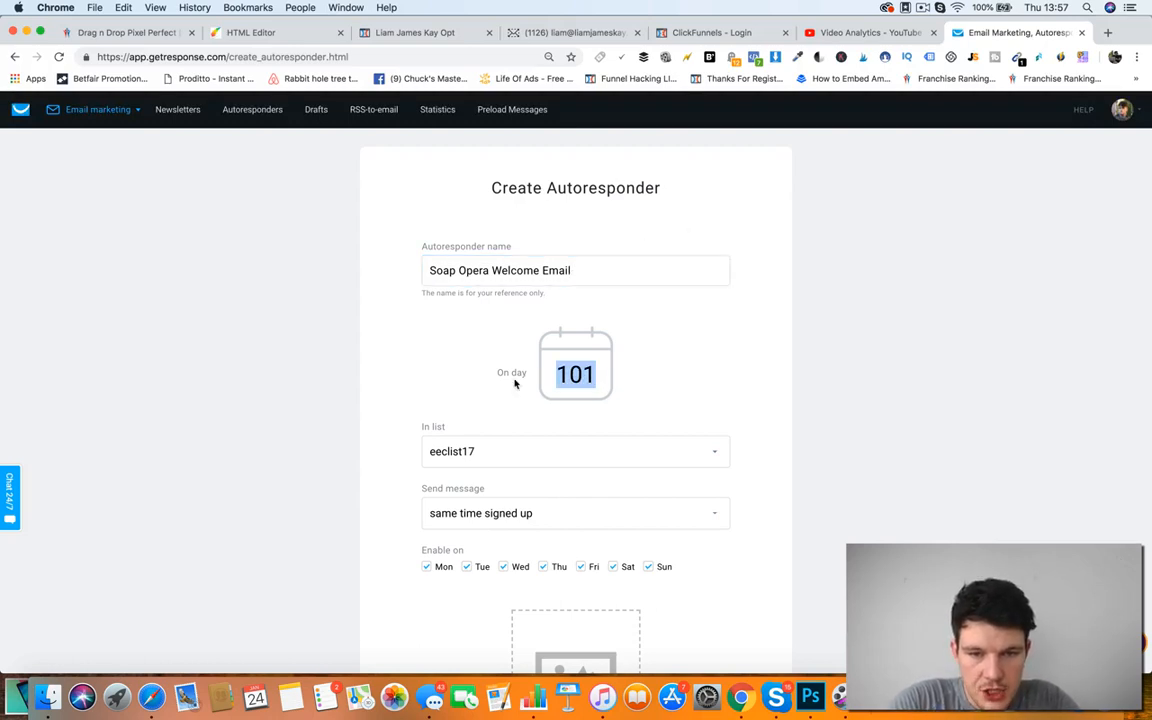
{"action": "type", "text": "0"}
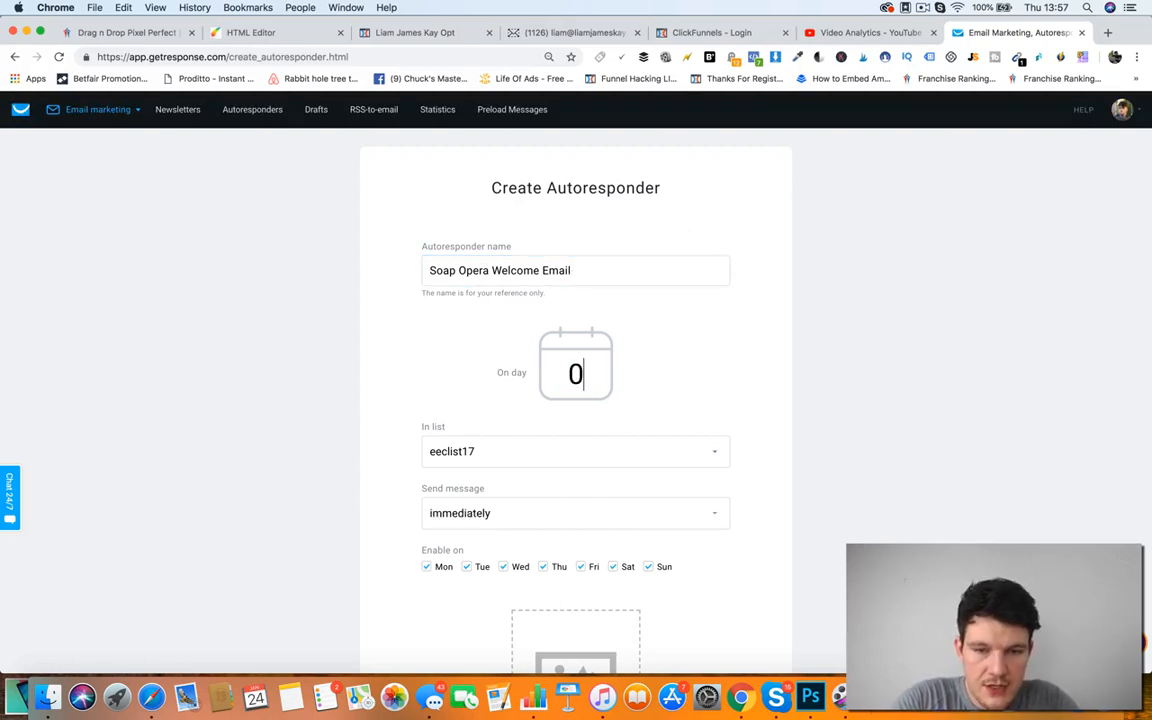
{"action": "double_click", "coordinate": [590, 369]}
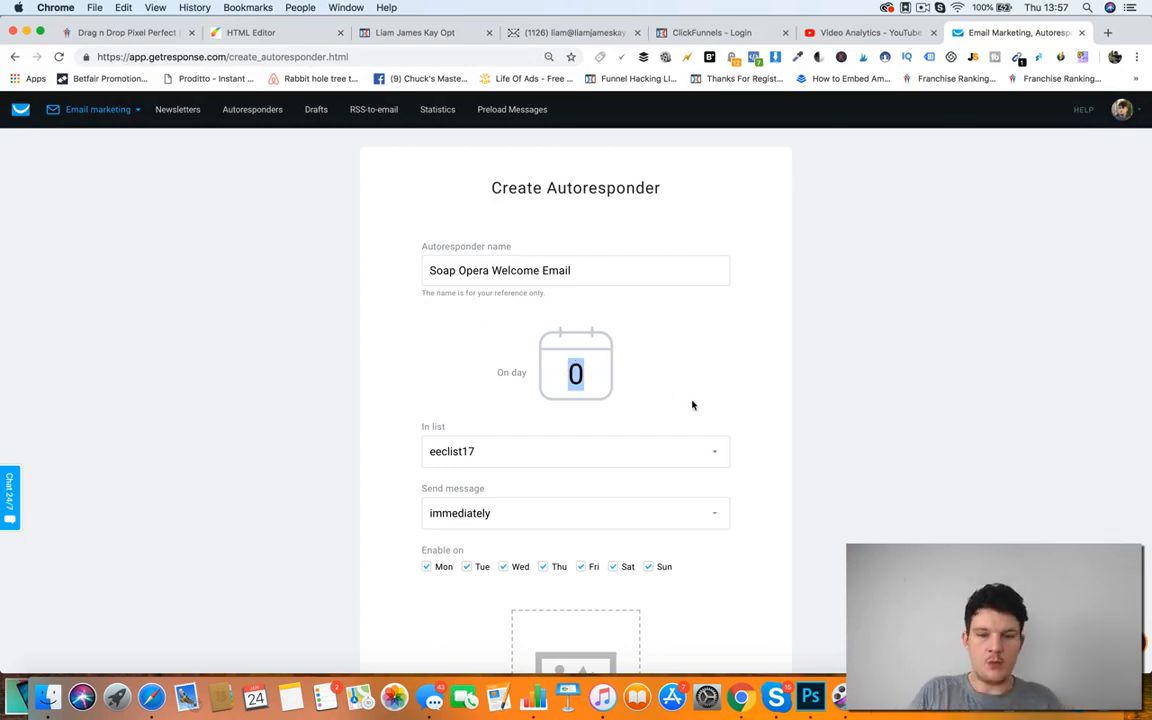
Step: Assign the autoresponder to the testing_new_liam list
{"action": "left_click", "coordinate": [697, 453]}
{"action": "scroll", "coordinate": [597, 510], "scroll_direction": "down", "scroll_amount": 2}
{"action": "scroll", "coordinate": [597, 510], "scroll_direction": "down", "scroll_amount": 3}
{"action": "scroll", "coordinate": [797, 509], "scroll_direction": "down", "scroll_amount": 3}
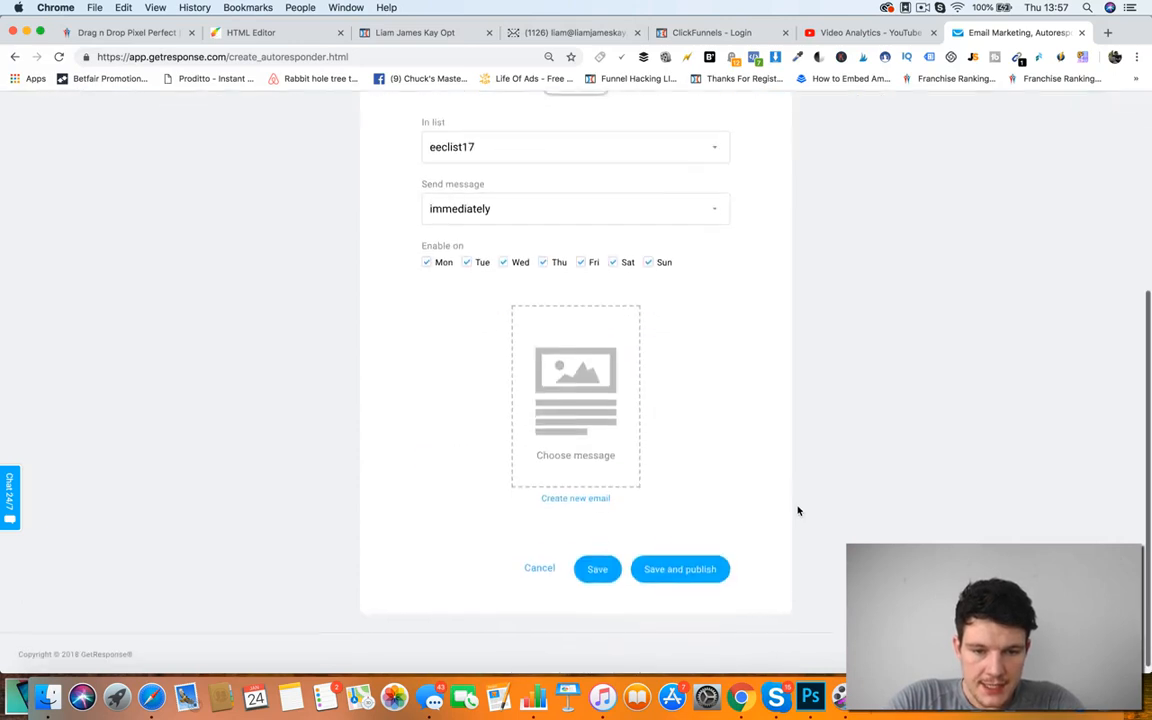
{"action": "left_click", "coordinate": [577, 137]}
{"action": "left_click", "coordinate": [497, 347]}
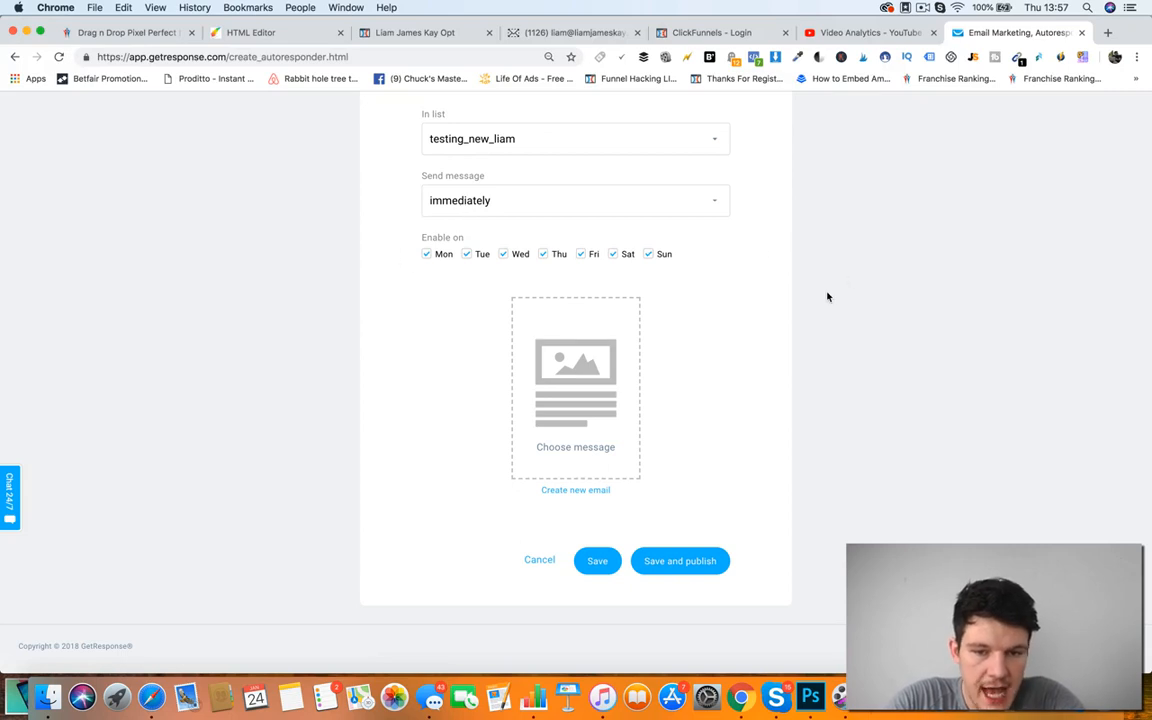
{"action": "scroll", "coordinate": [825, 294], "scroll_direction": "down", "scroll_amount": 1}
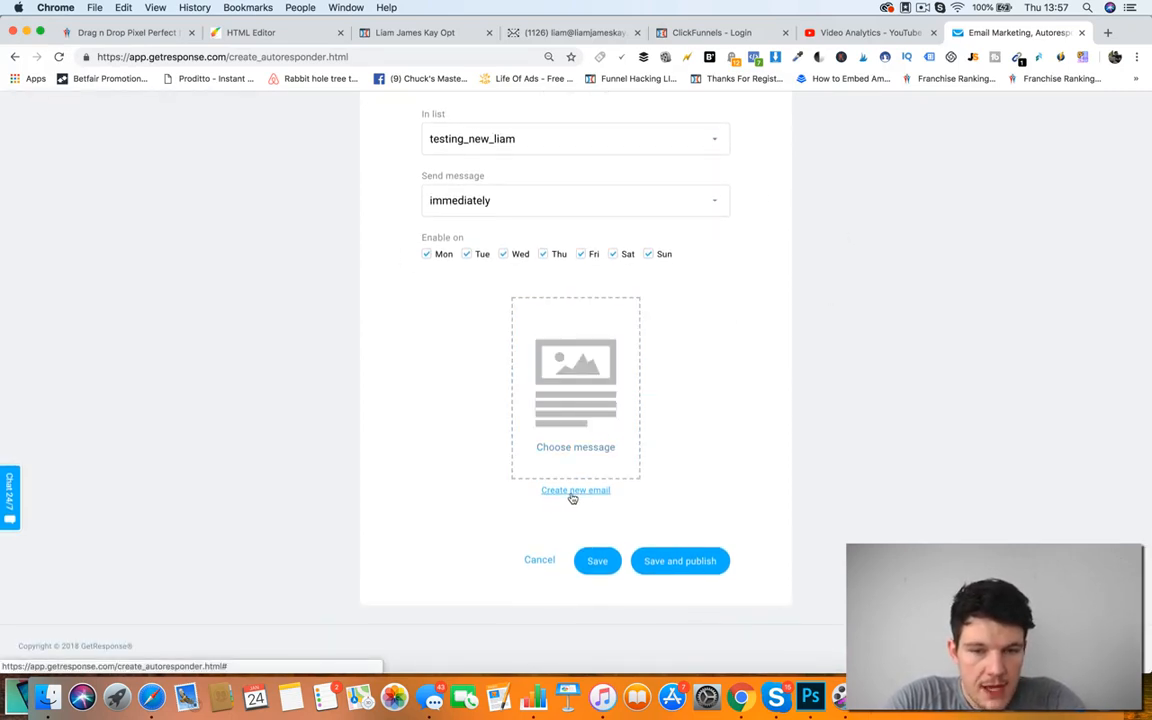
Step: Create a new email for the autoresponder and name the message "Welcome Email- Soap Opera Sequence"
{"action": "left_click", "coordinate": [573, 492]}
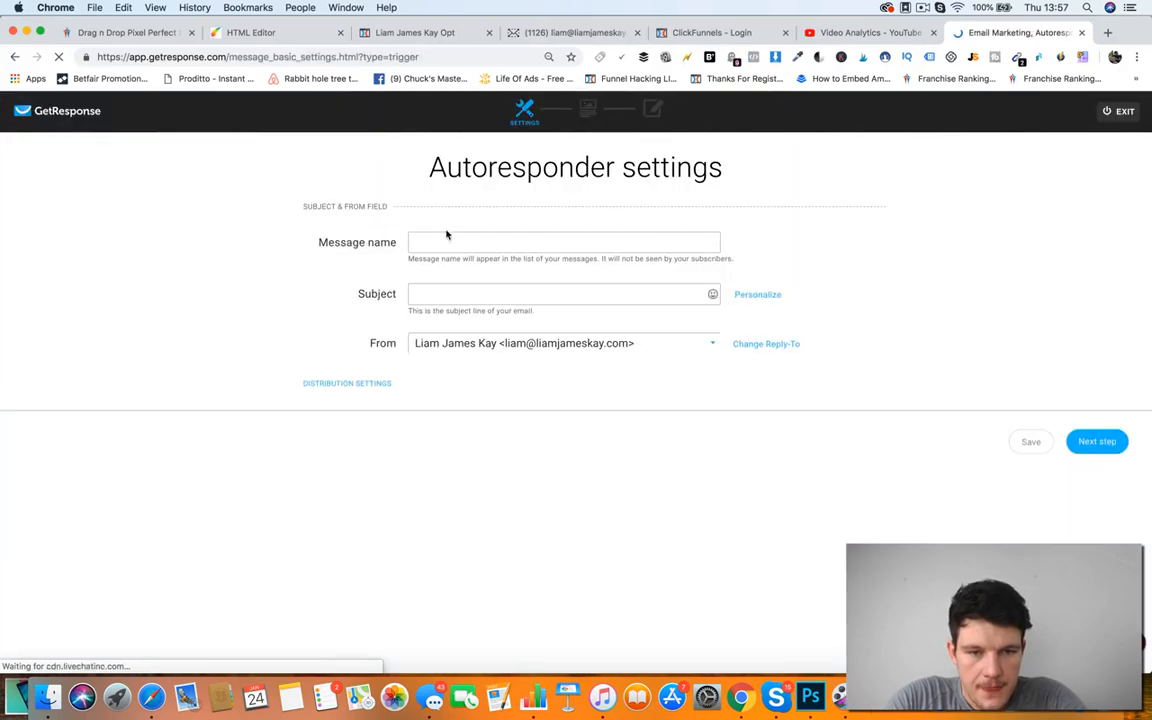
{"action": "left_click", "coordinate": [455, 240]}
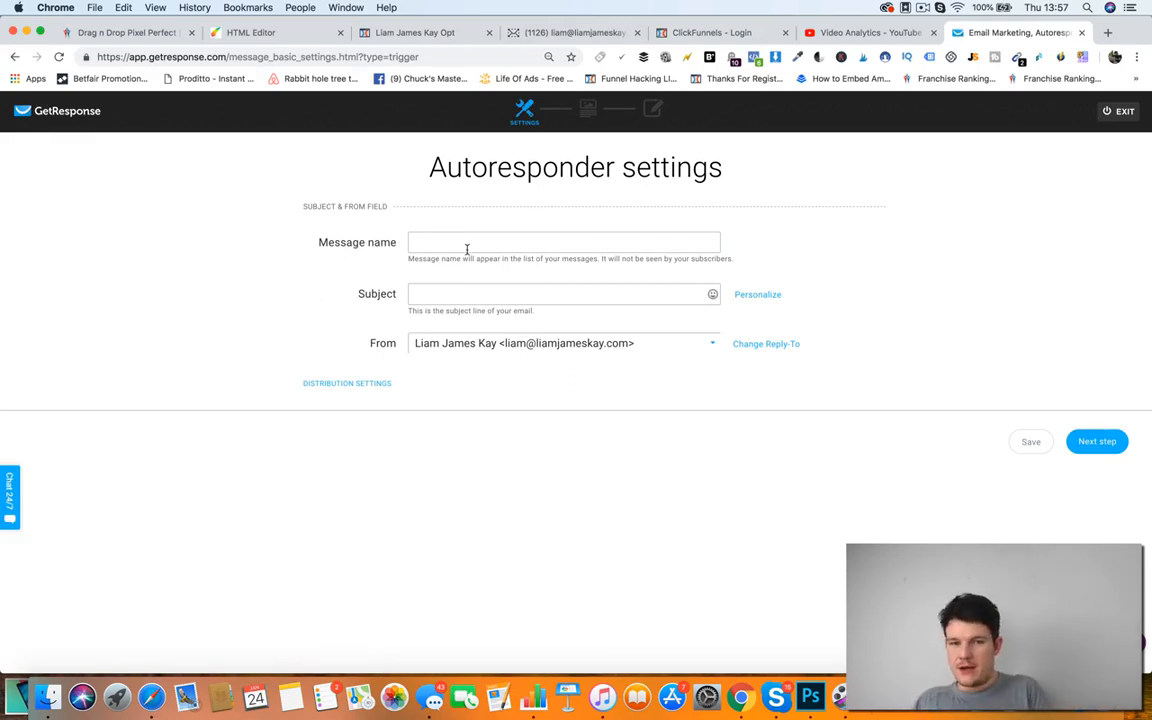
{"action": "left_click", "coordinate": [466, 249]}
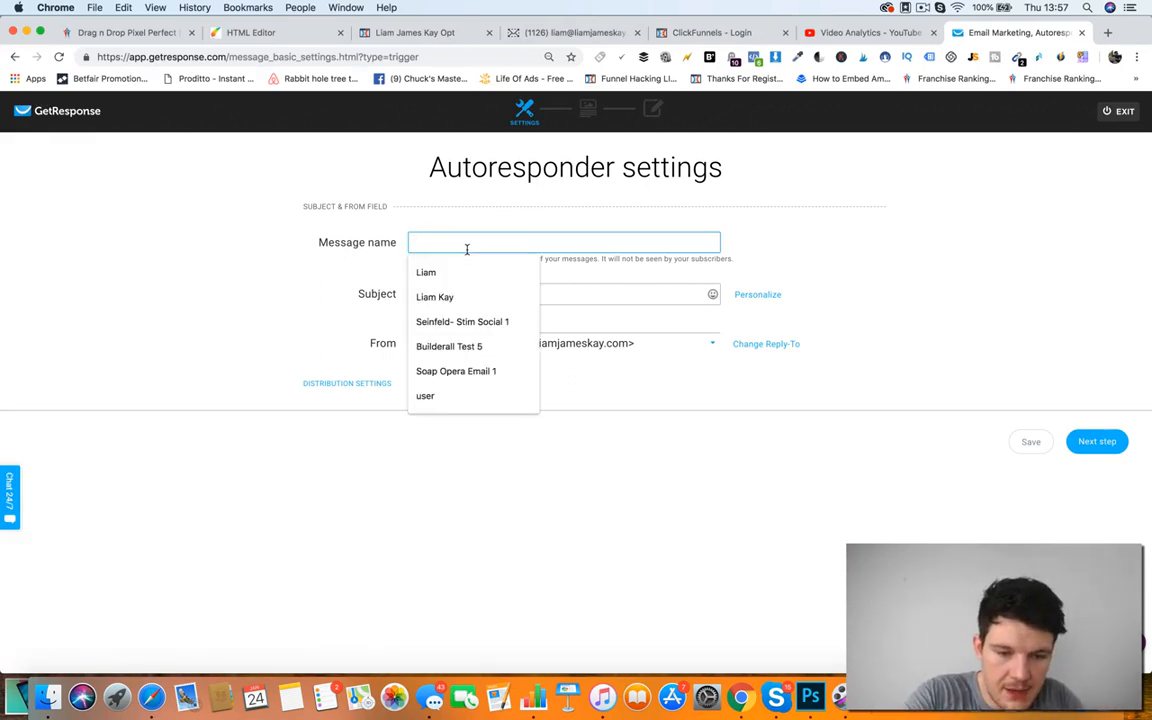
{"action": "type", "text": "We"}
{"action": "left_click", "coordinate": [497, 272]}
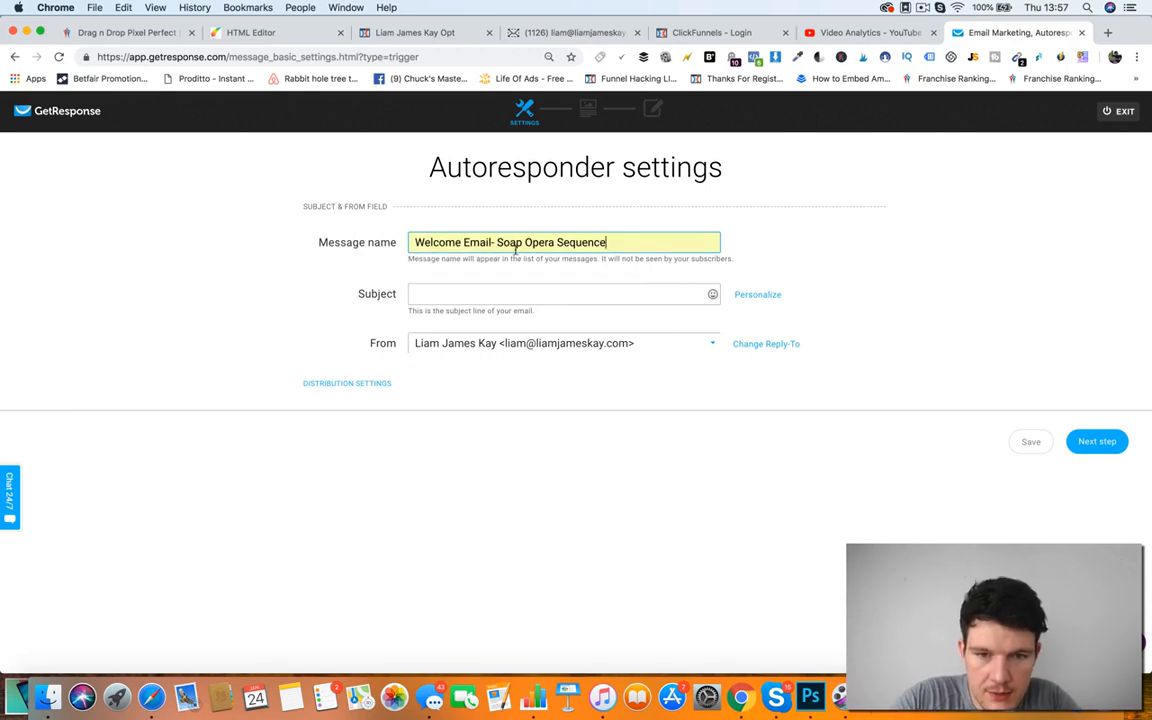
Step: Set the email's subject line to "Welcome to my EPIC online Tips & Tricks 🔥"
{"action": "left_click", "coordinate": [497, 293]}
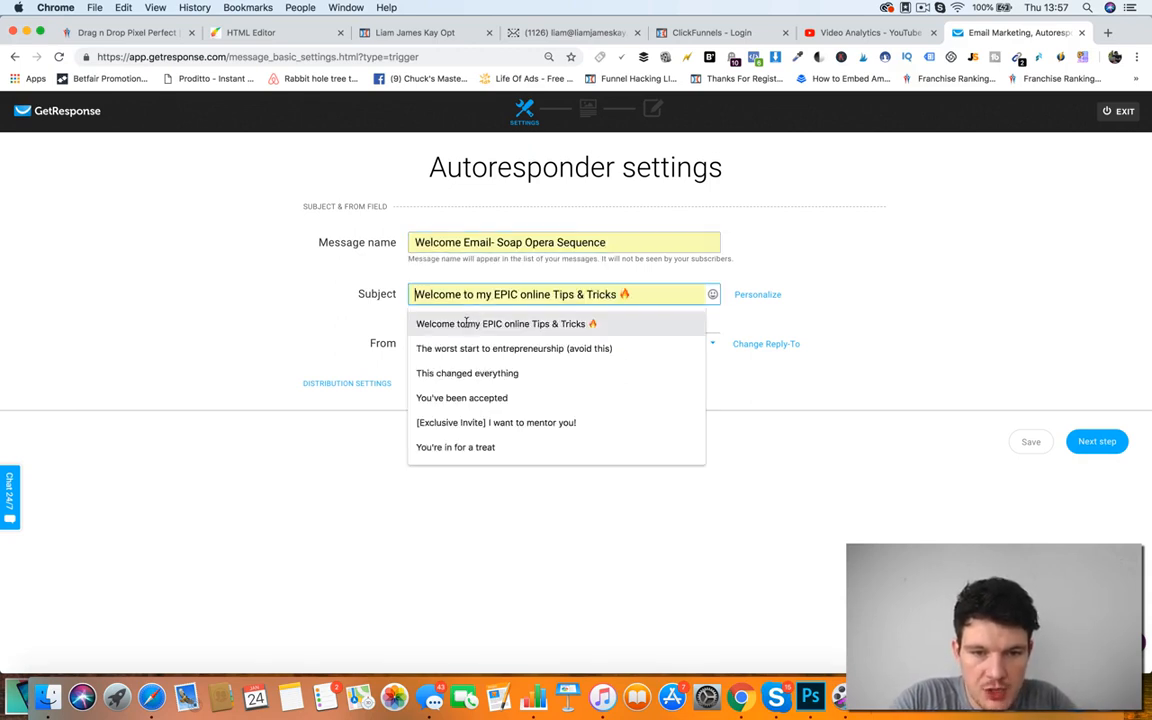
{"action": "left_click", "coordinate": [492, 323]}
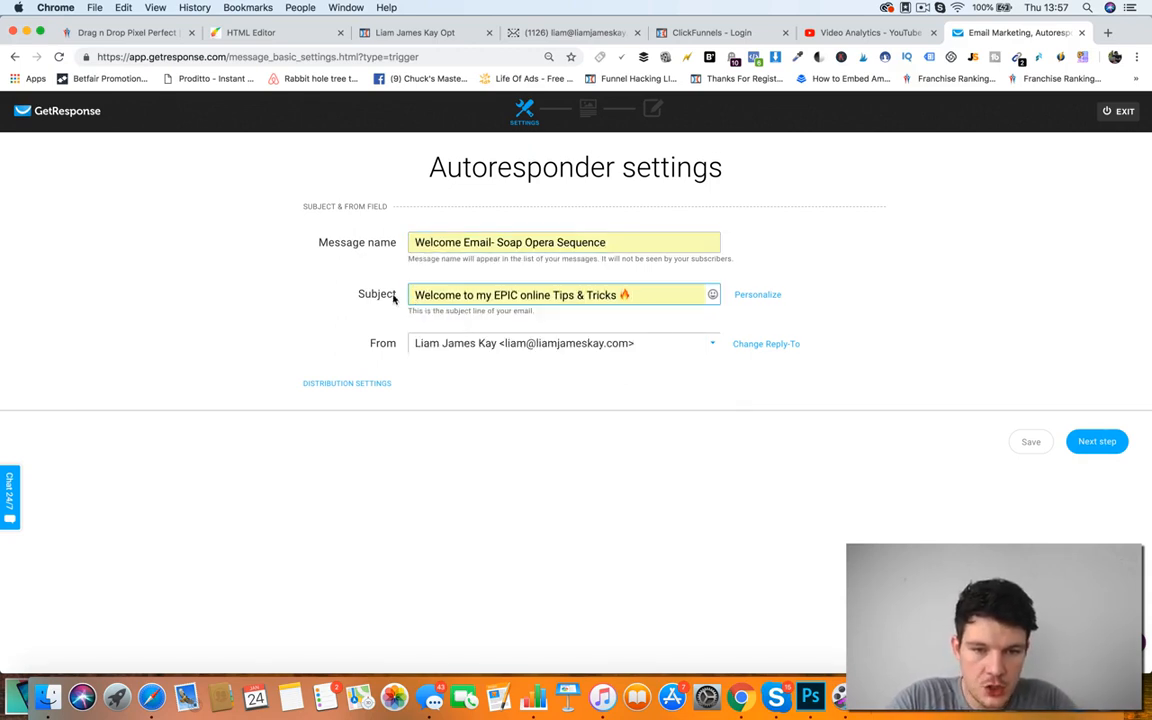
{"action": "left_click_drag", "start_coordinate": [414, 295], "coordinate": [632, 295]}
{"action": "left_click", "coordinate": [895, 244]}
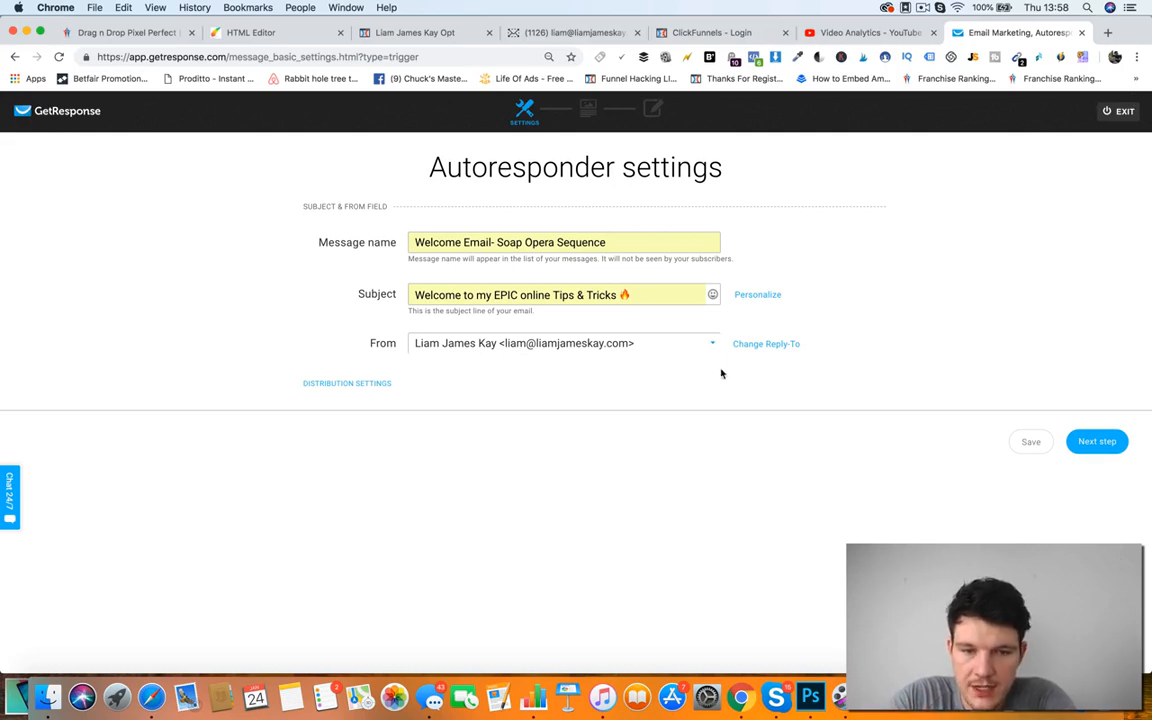
Step: Continue to the template choice and start the email from scratch with the blank template
{"action": "left_click", "coordinate": [1094, 447]}
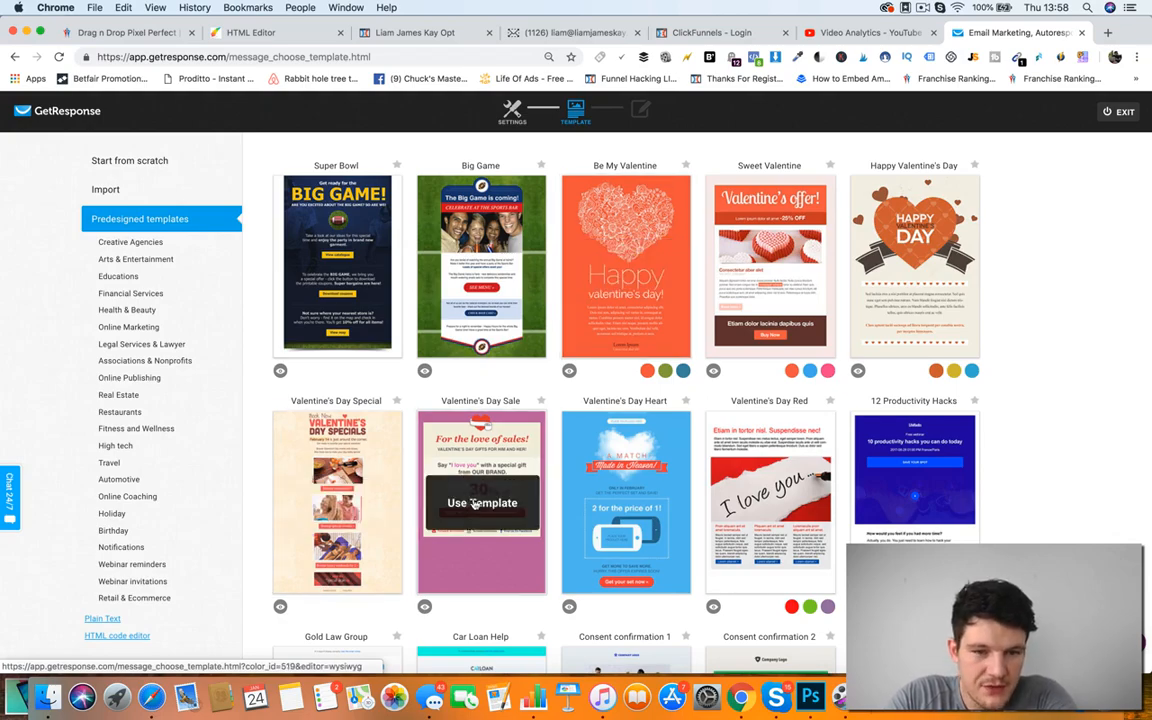
{"action": "scroll", "coordinate": [503, 418], "scroll_direction": "down", "scroll_amount": 3}
{"action": "scroll", "coordinate": [503, 418], "scroll_direction": "down", "scroll_amount": 3}
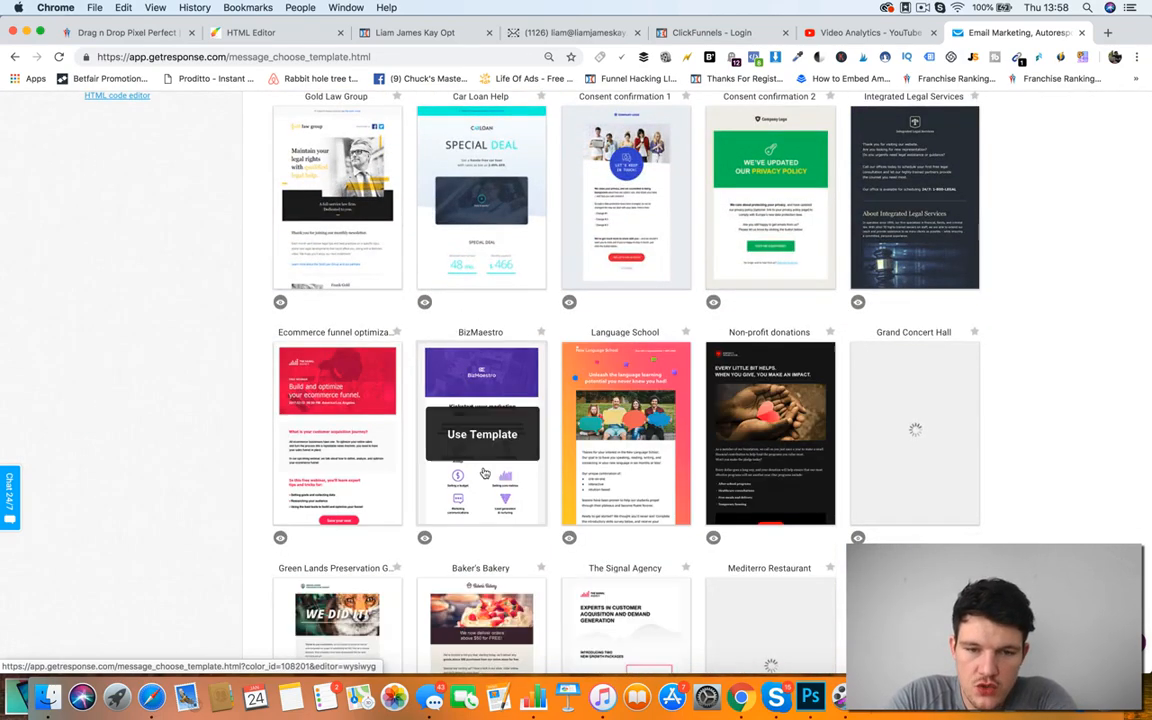
{"action": "scroll", "coordinate": [485, 475], "scroll_direction": "up", "scroll_amount": 6}
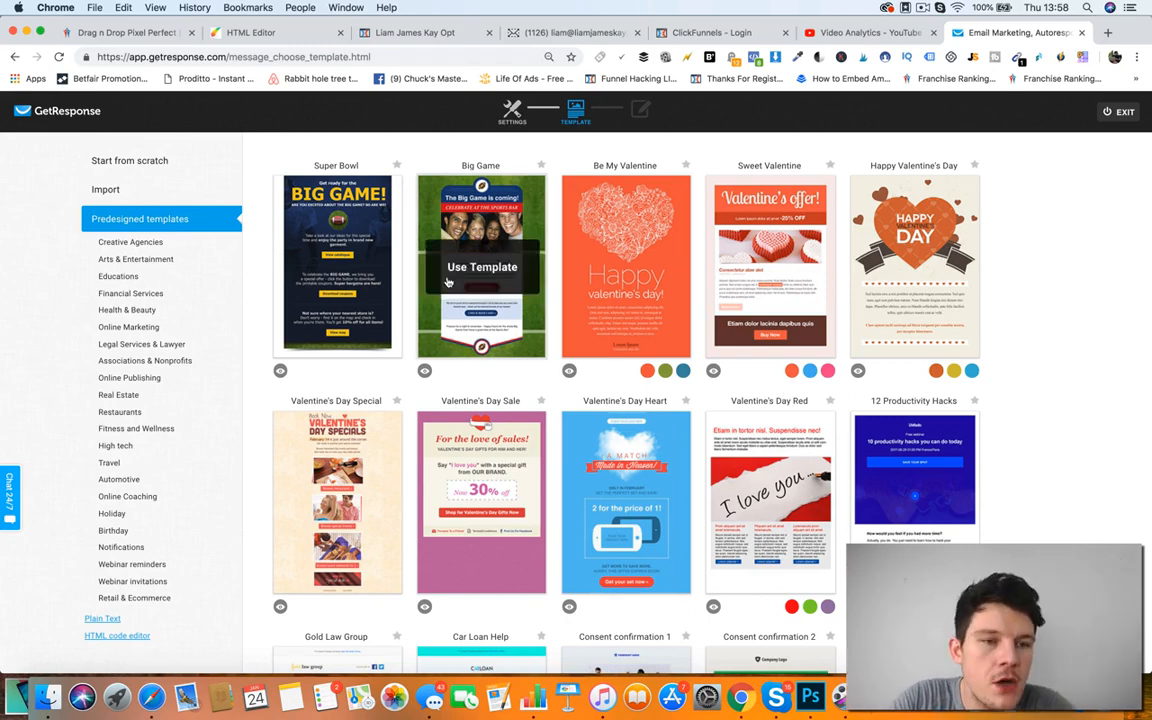
{"action": "left_click", "coordinate": [126, 162]}
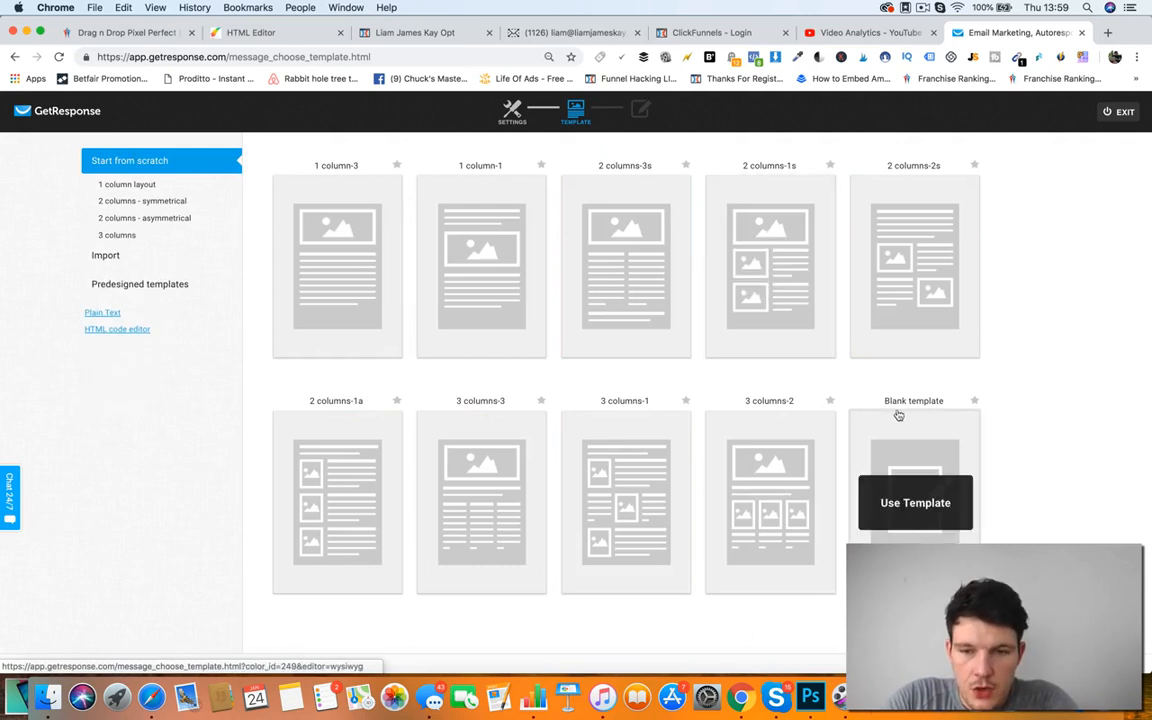
{"action": "left_click", "coordinate": [916, 501]}
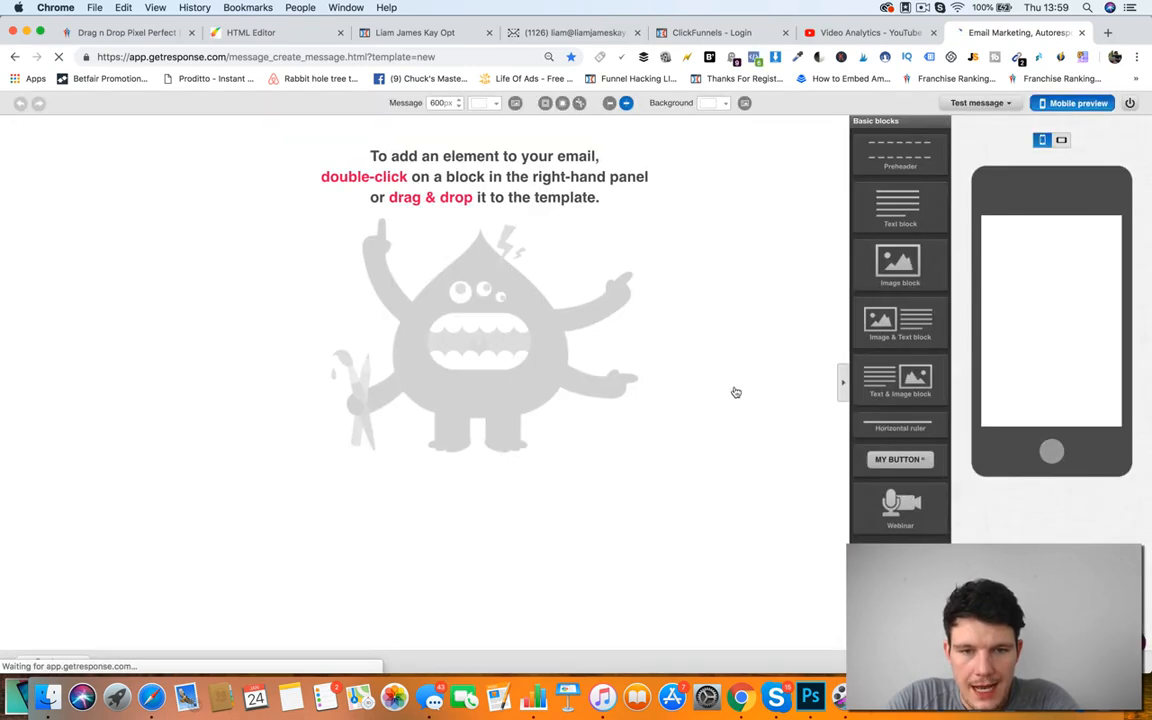
Step: Add a text block to the empty email and delete all of its placeholder text
{"action": "left_click_drag", "start_coordinate": [898, 207], "coordinate": [466, 157]}
{"action": "left_click", "coordinate": [368, 180]}
{"action": "key", "text": "super+a"}
{"action": "key", "text": "BackSpace"}
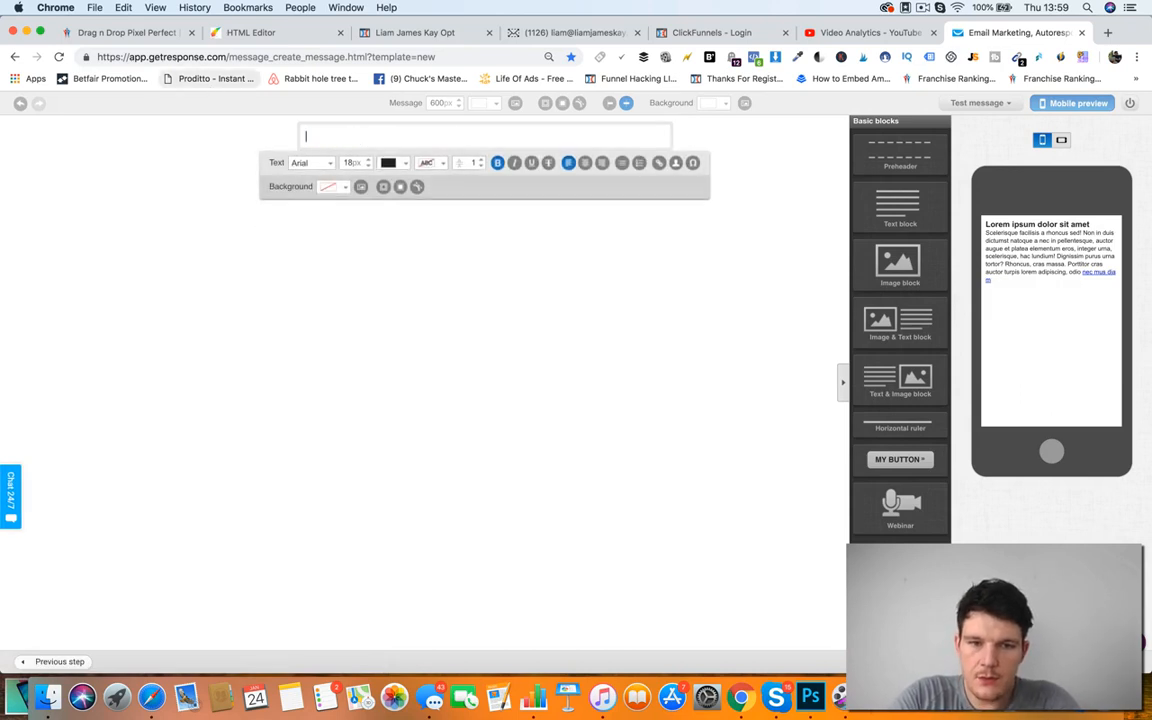
Step: Write "Hey, It's" with the sender's first name, the line "Well done for grabbing . the free ebook n", and a final "c"
{"action": "type", "text": "Hey, It's"}
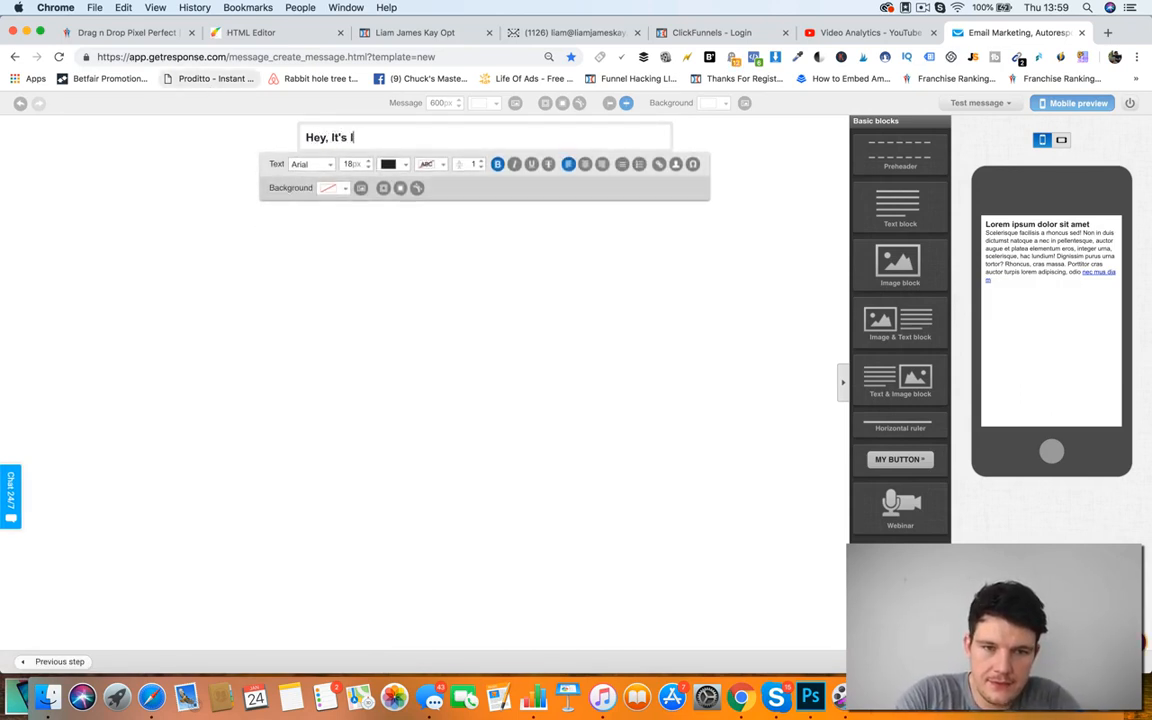
{"action": "type", "text": " Liam"}
{"action": "key", "text": "Return"}
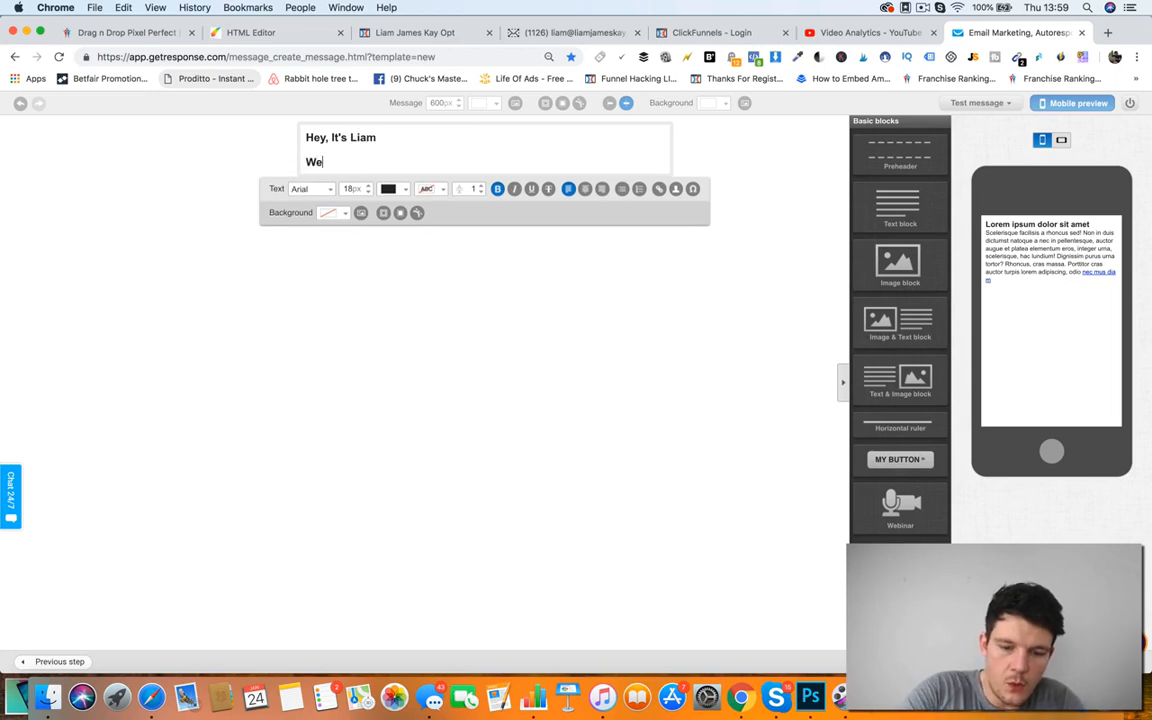
{"action": "type", "text": "Well done for "}
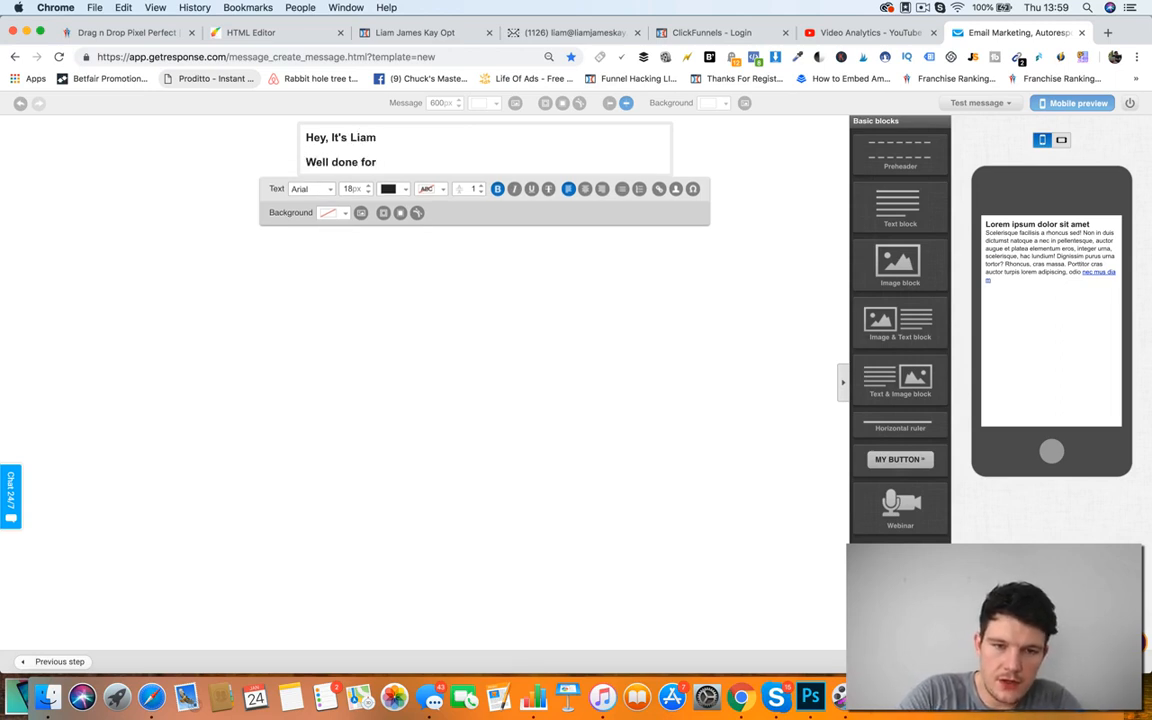
{"action": "type", "text": "grabbing"}
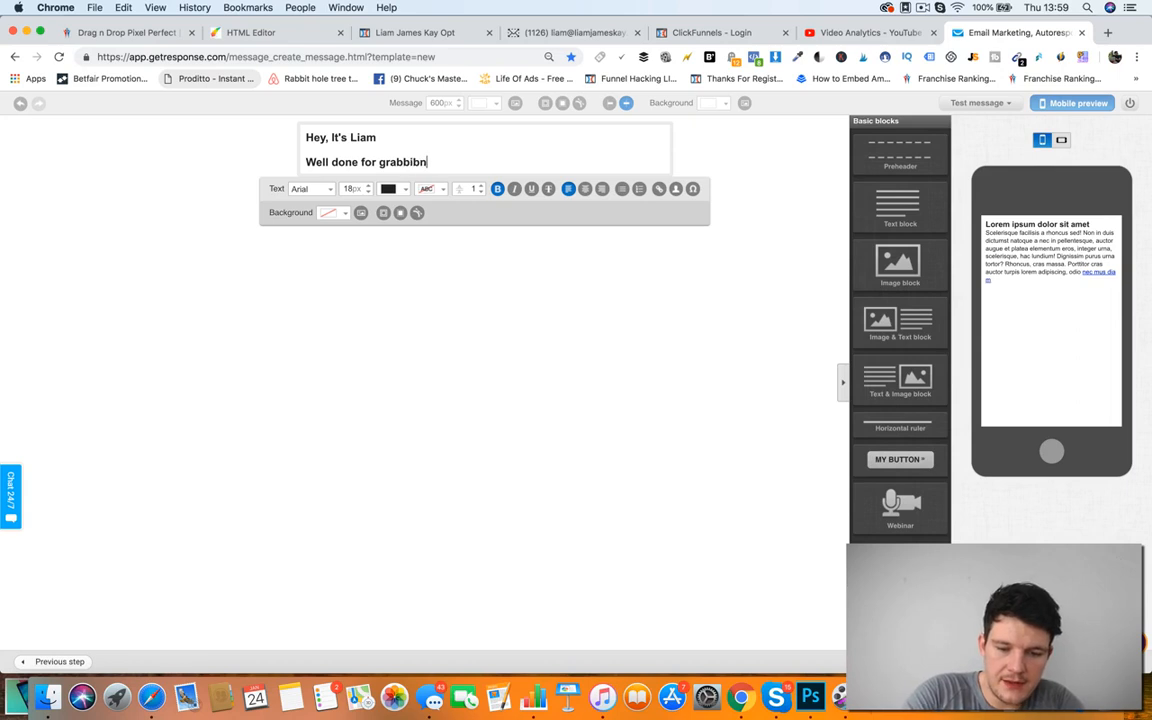
{"action": "key", "text": "BackSpace"}
{"action": "key", "text": "BackSpace"}
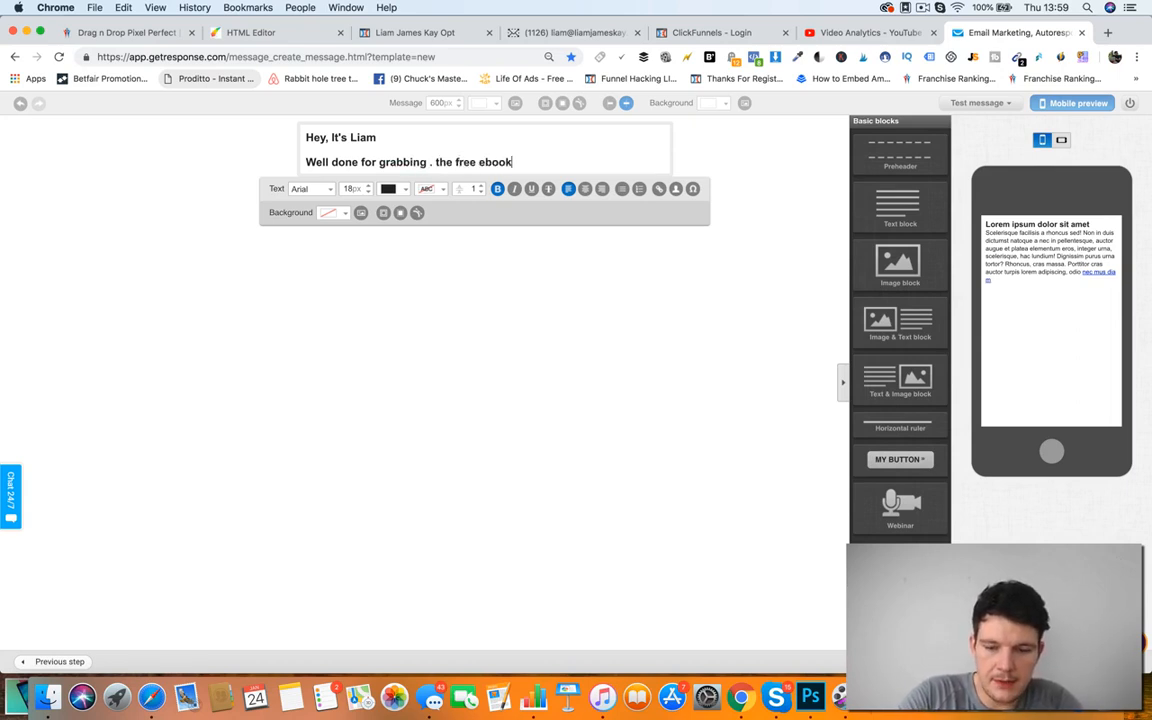
{"action": "key", "text": "Return"}
{"action": "type", "text": "c"}
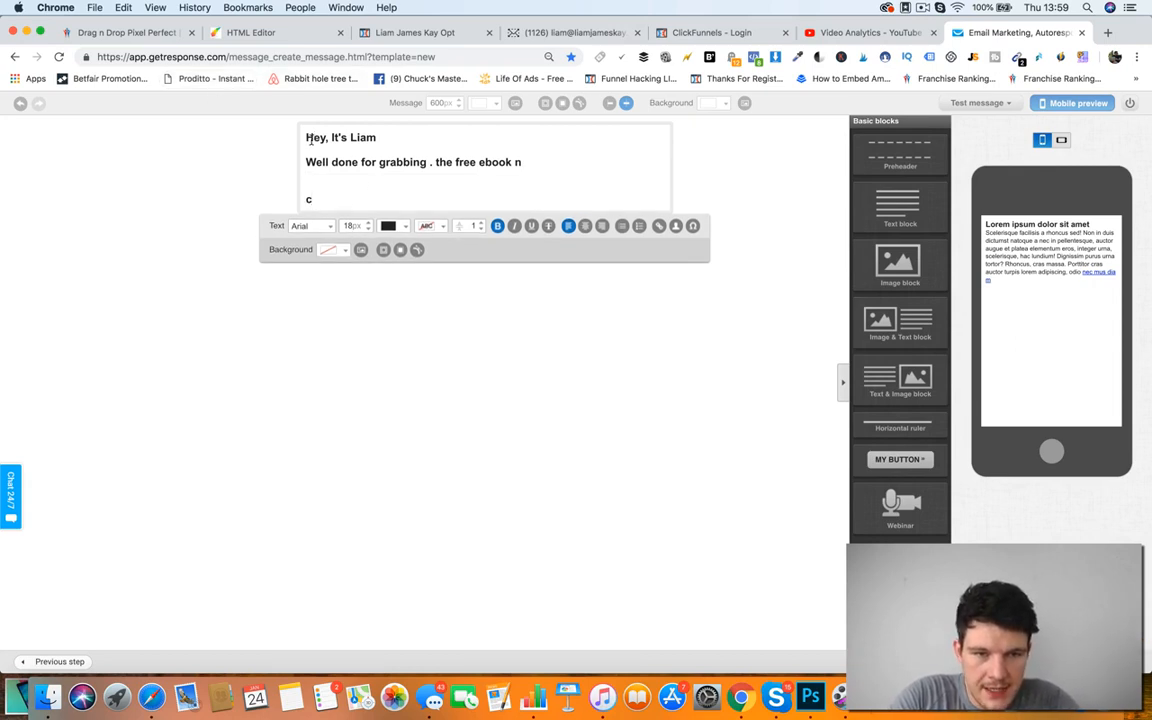
Step: Align the whole message to the left and add an image block below the text
{"action": "left_click_drag", "start_coordinate": [302, 137], "coordinate": [466, 240]}
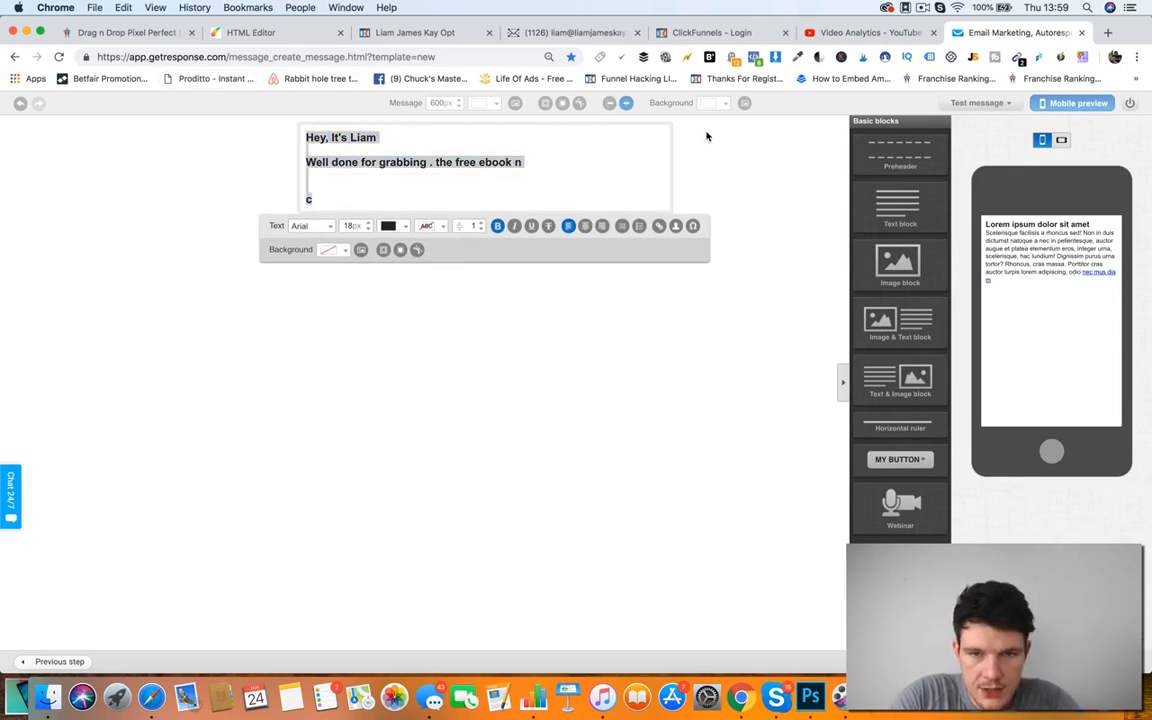
{"action": "left_click", "coordinate": [609, 103]}
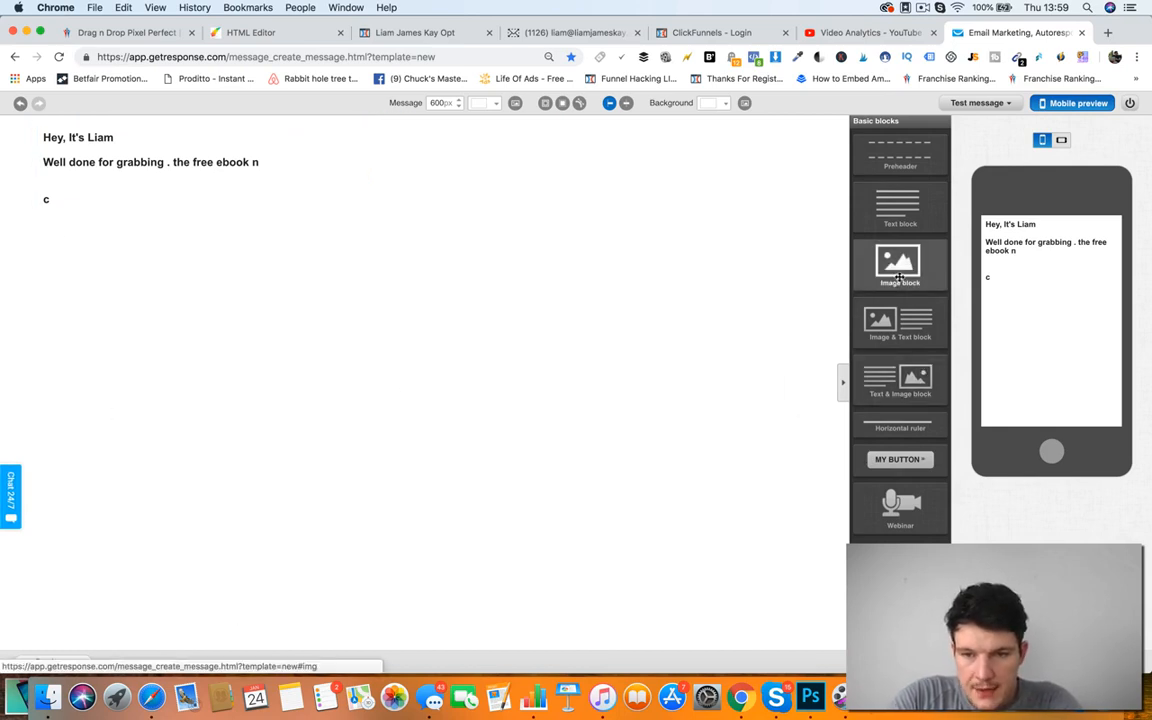
{"action": "left_click_drag", "start_coordinate": [898, 262], "coordinate": [224, 252]}
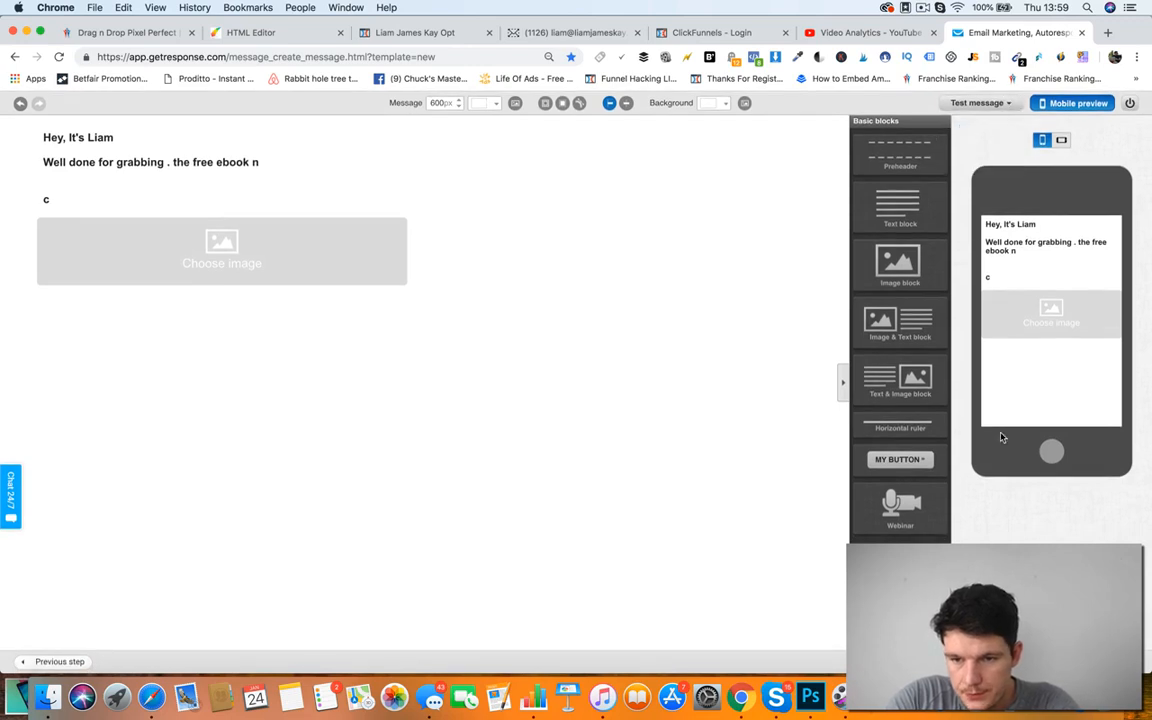
Step: Check the email's SpamScore, examine the score and its limit, and close the results
{"action": "mouse_move", "coordinate": [978, 104]}
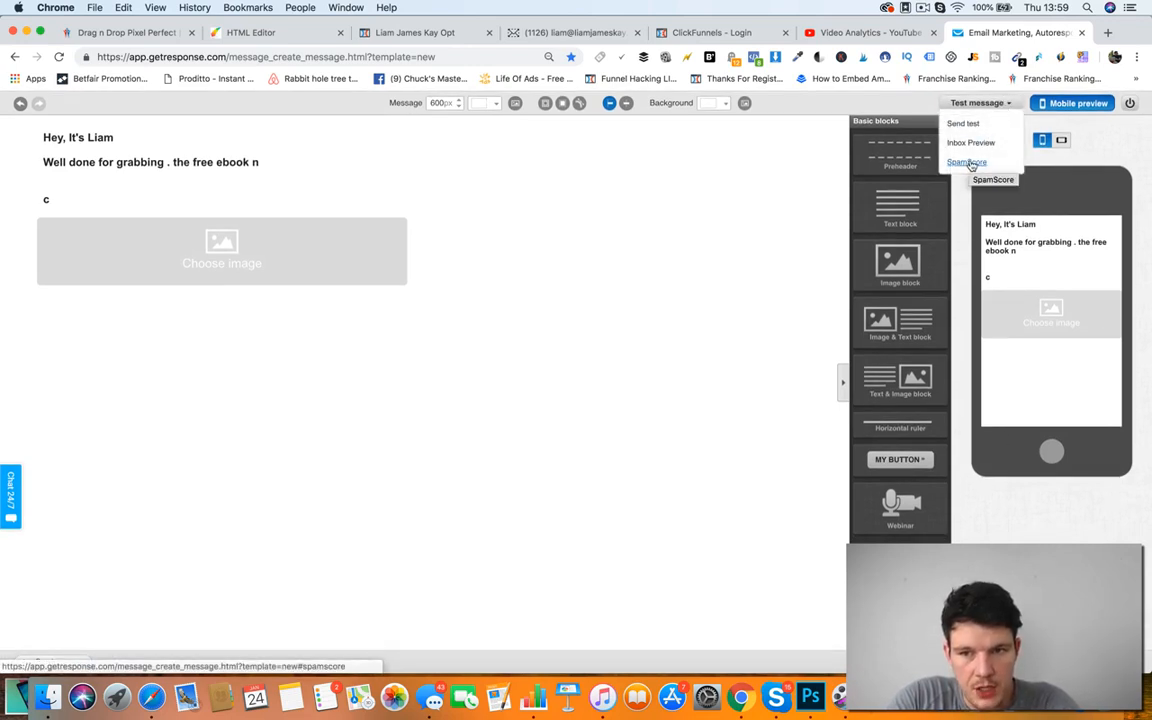
{"action": "left_click", "coordinate": [966, 163]}
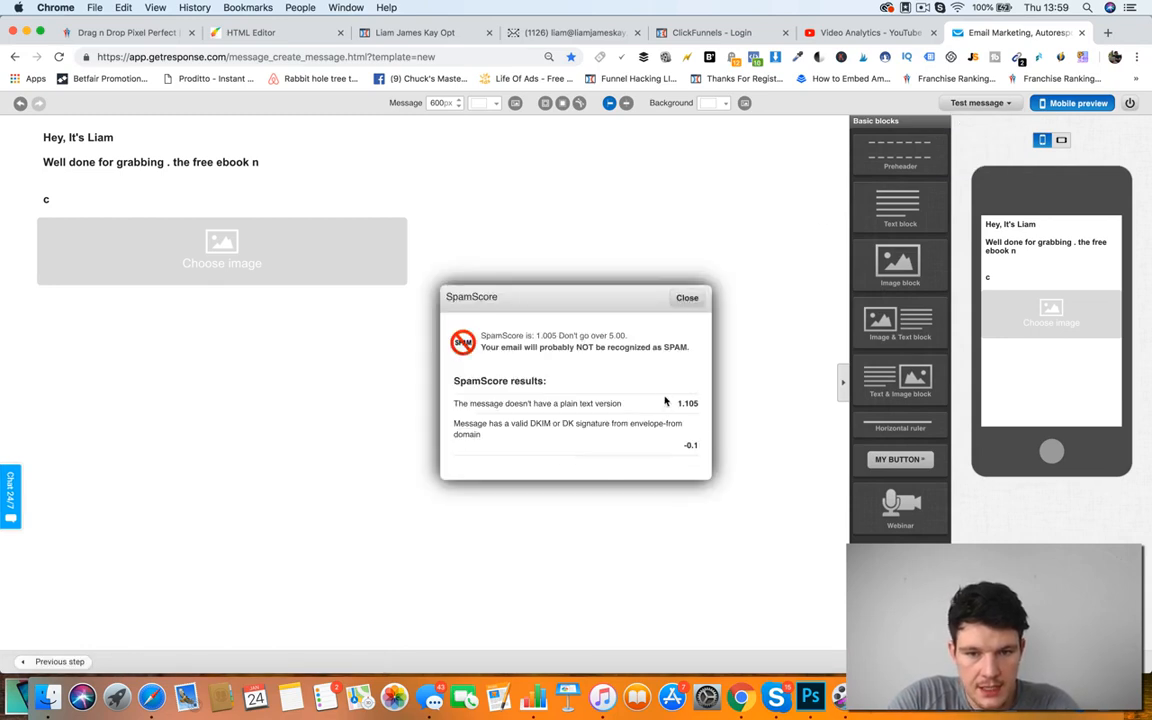
{"action": "mouse_move", "coordinate": [607, 336]}
{"action": "left_mouse_down"}
{"action": "mouse_move", "coordinate": [626, 336]}
{"action": "mouse_move", "coordinate": [537, 336]}
{"action": "mouse_move", "coordinate": [623, 335]}
{"action": "left_mouse_up"}
{"action": "left_click", "coordinate": [600, 336]}
{"action": "left_click_drag", "start_coordinate": [533, 335], "coordinate": [548, 336]}
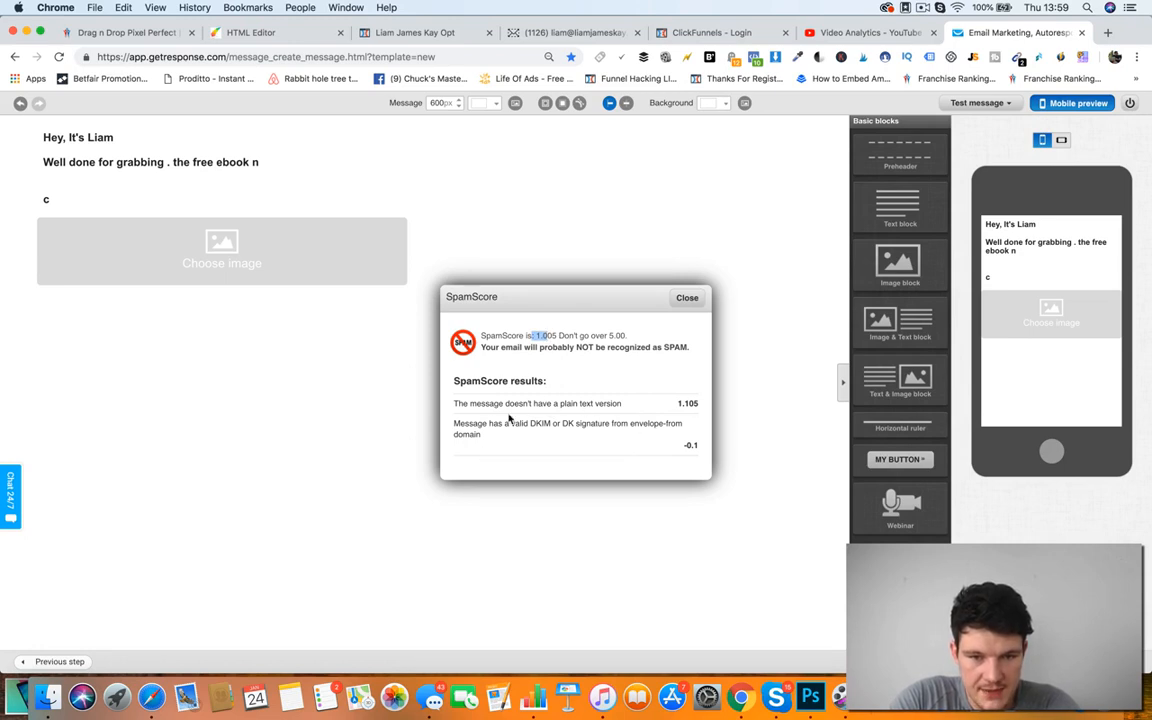
{"action": "left_click", "coordinate": [688, 296]}
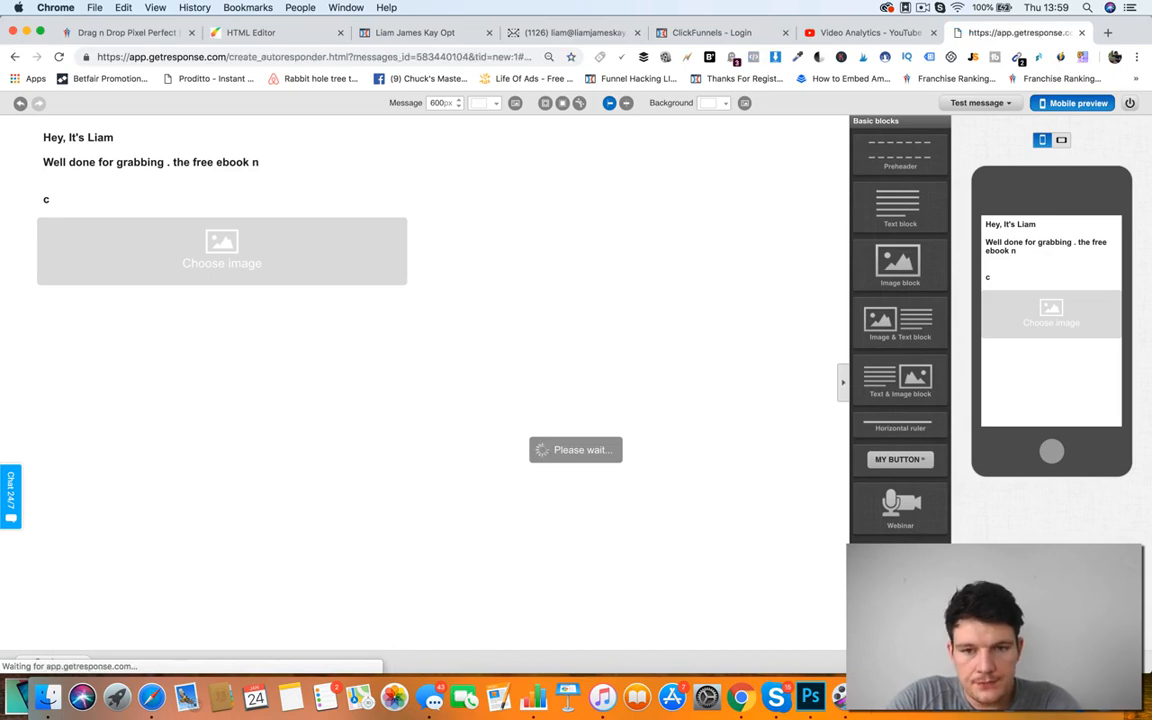
Step: Review the autoresponder's name, day, list and attached message, and save and publish it
{"action": "scroll", "coordinate": [712, 468], "scroll_direction": "down", "scroll_amount": 5}
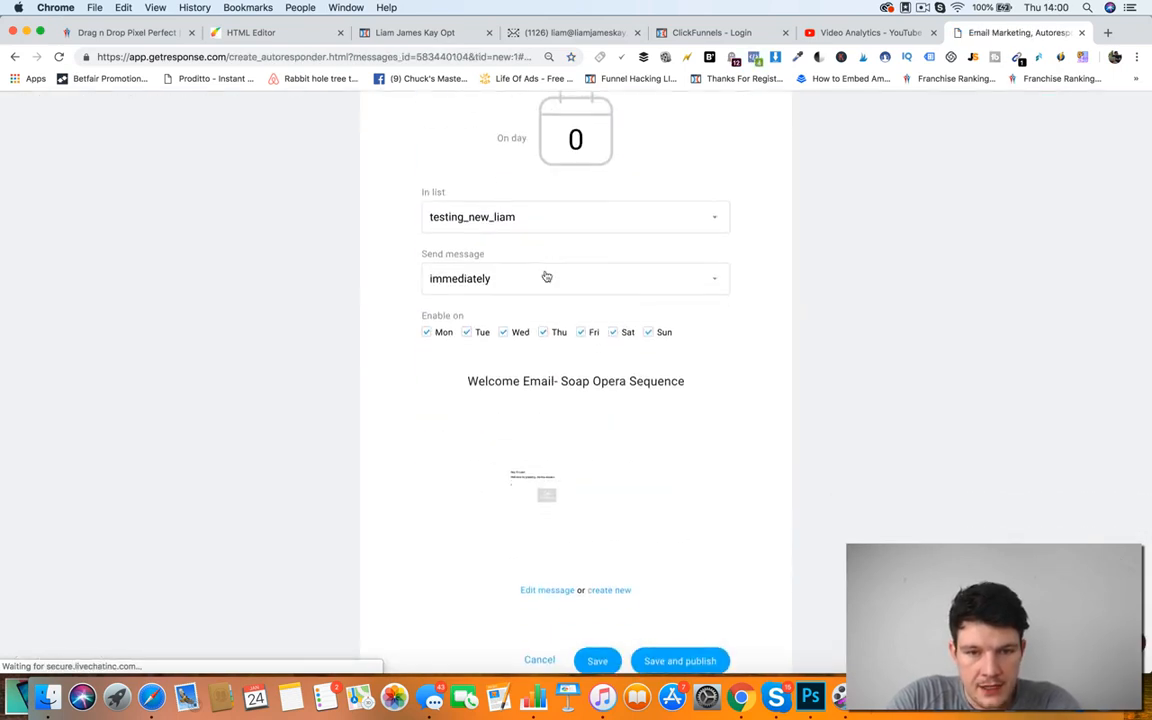
{"action": "scroll", "coordinate": [580, 240], "scroll_direction": "up", "scroll_amount": 4}
{"action": "scroll", "coordinate": [520, 330], "scroll_direction": "down", "scroll_amount": 4}
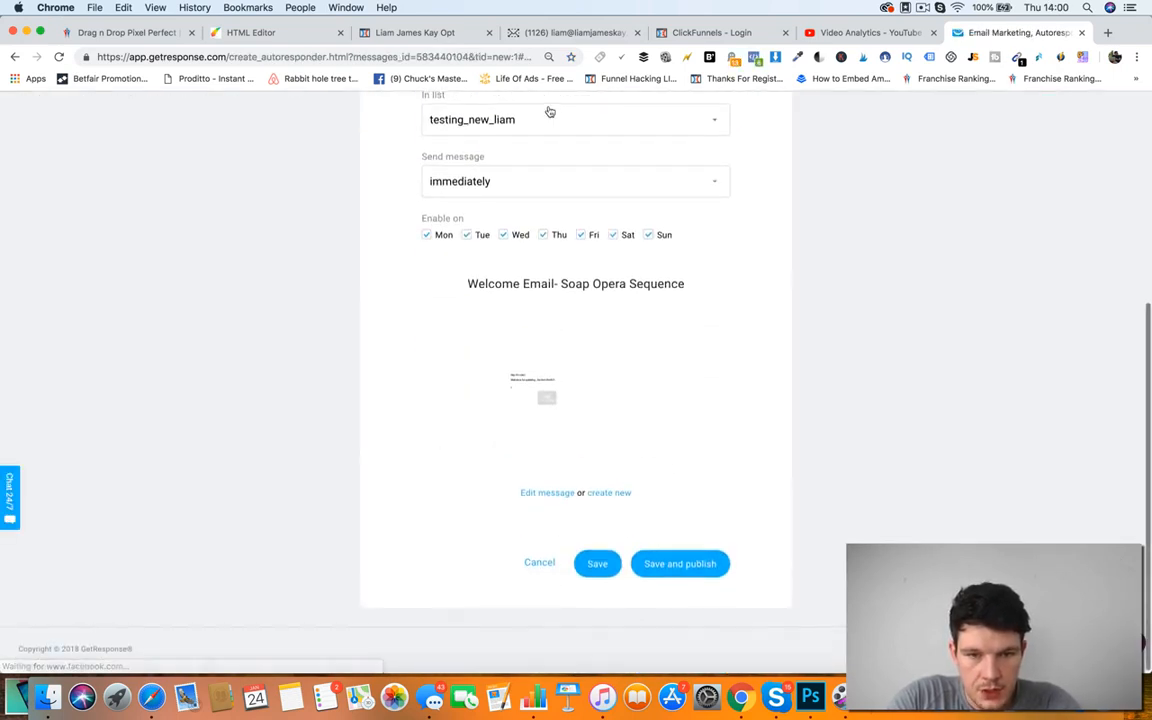
{"action": "scroll", "coordinate": [584, 232], "scroll_direction": "up", "scroll_amount": 3}
{"action": "left_click_drag", "start_coordinate": [432, 132], "coordinate": [742, 154]}
{"action": "left_click", "coordinate": [742, 154]}
{"action": "scroll", "coordinate": [580, 240], "scroll_direction": "down", "scroll_amount": 3}
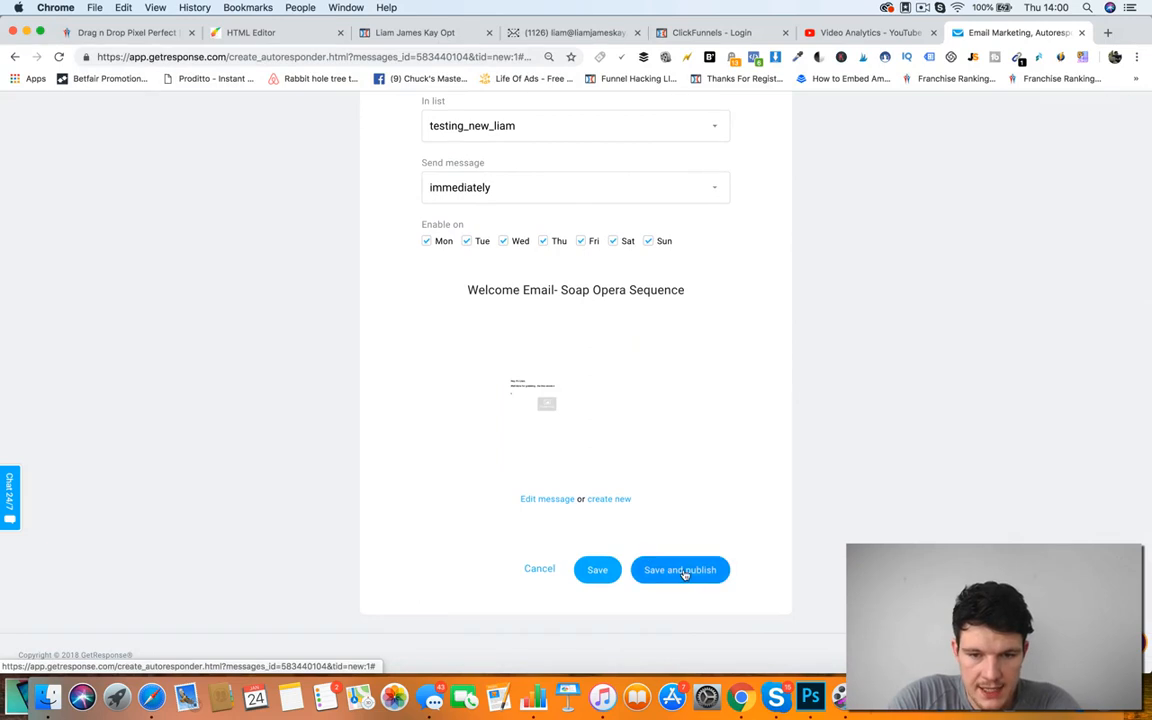
{"action": "left_click", "coordinate": [684, 571]}
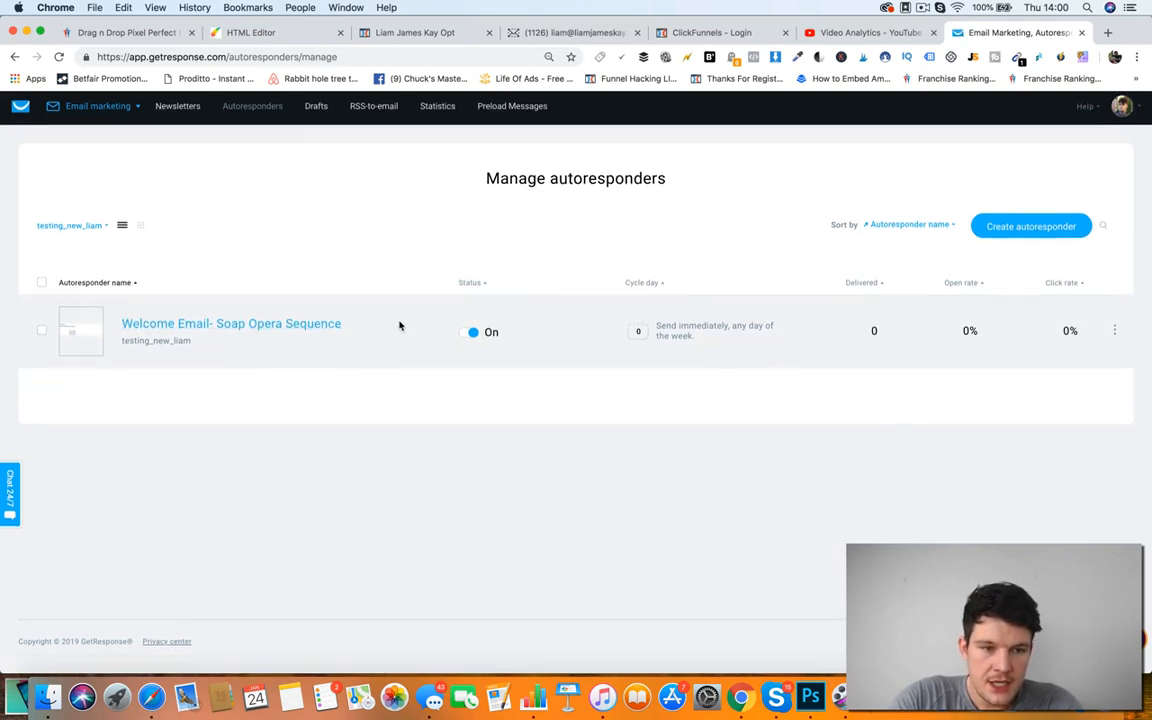
Step: Show the list's autoresponders as a day-by-day calendar grid and inspect the day 0 email
{"action": "left_click", "coordinate": [140, 229]}
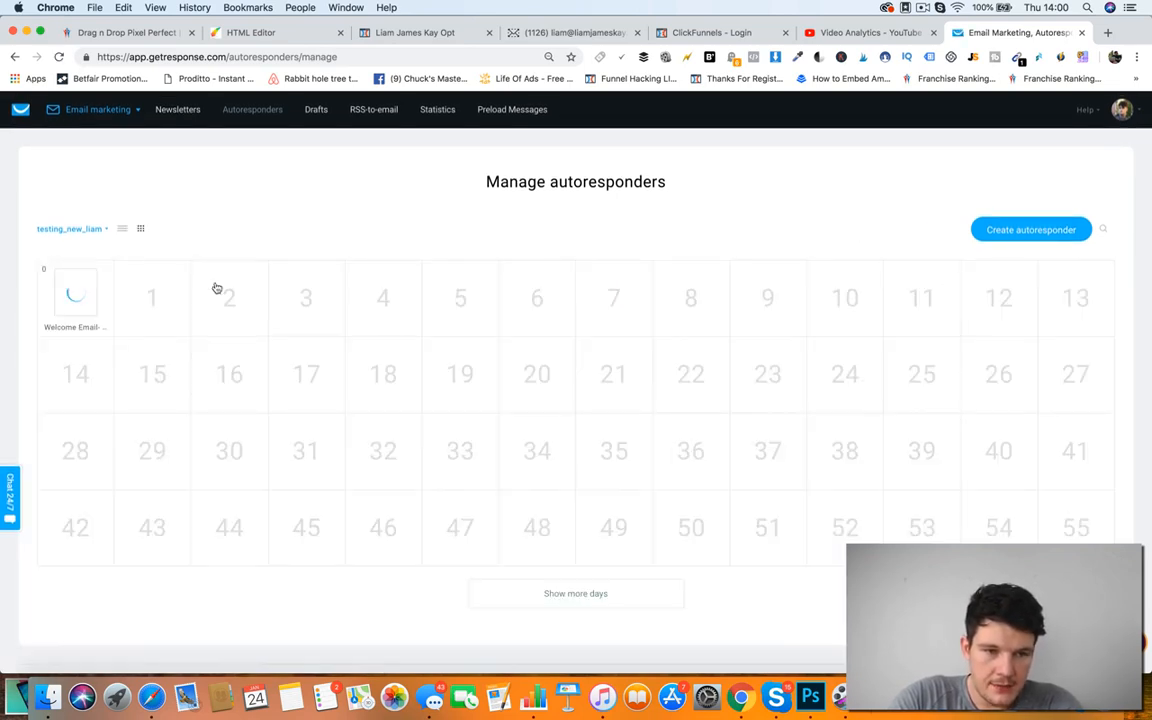
{"action": "mouse_move", "coordinate": [87, 297]}
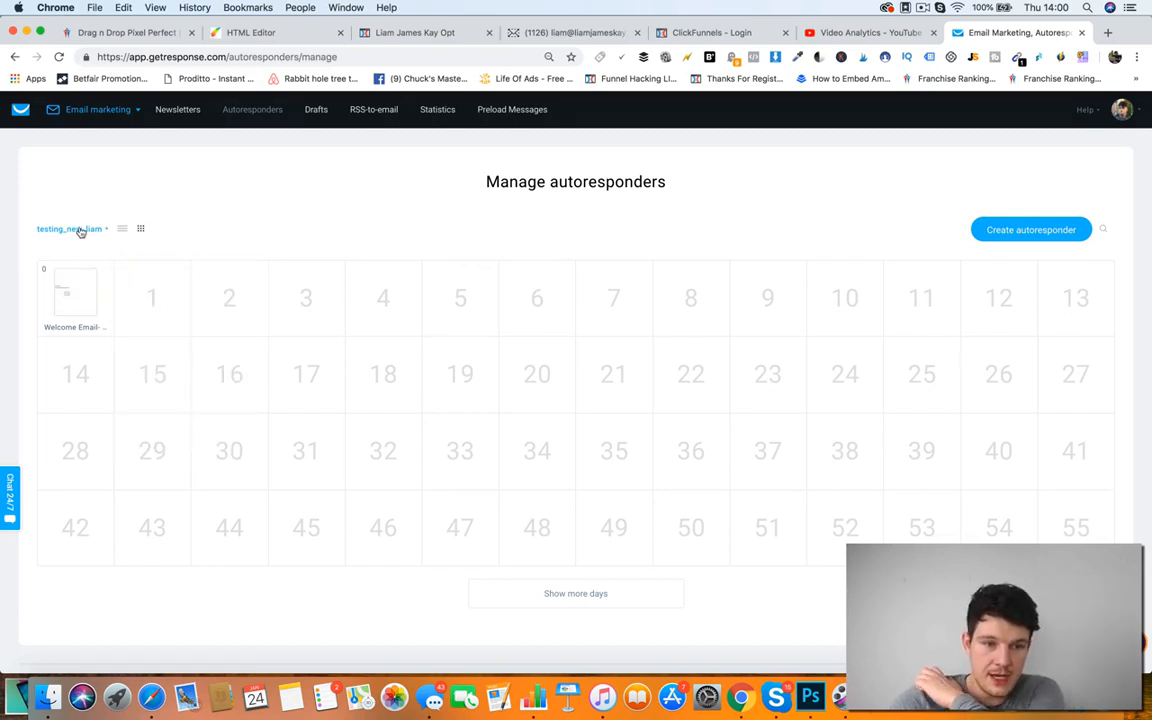
Step: Show the autoresponders as a list, examine the welcome email's send timing, and compare it with the opt-in page's email form
{"action": "left_click", "coordinate": [122, 232]}
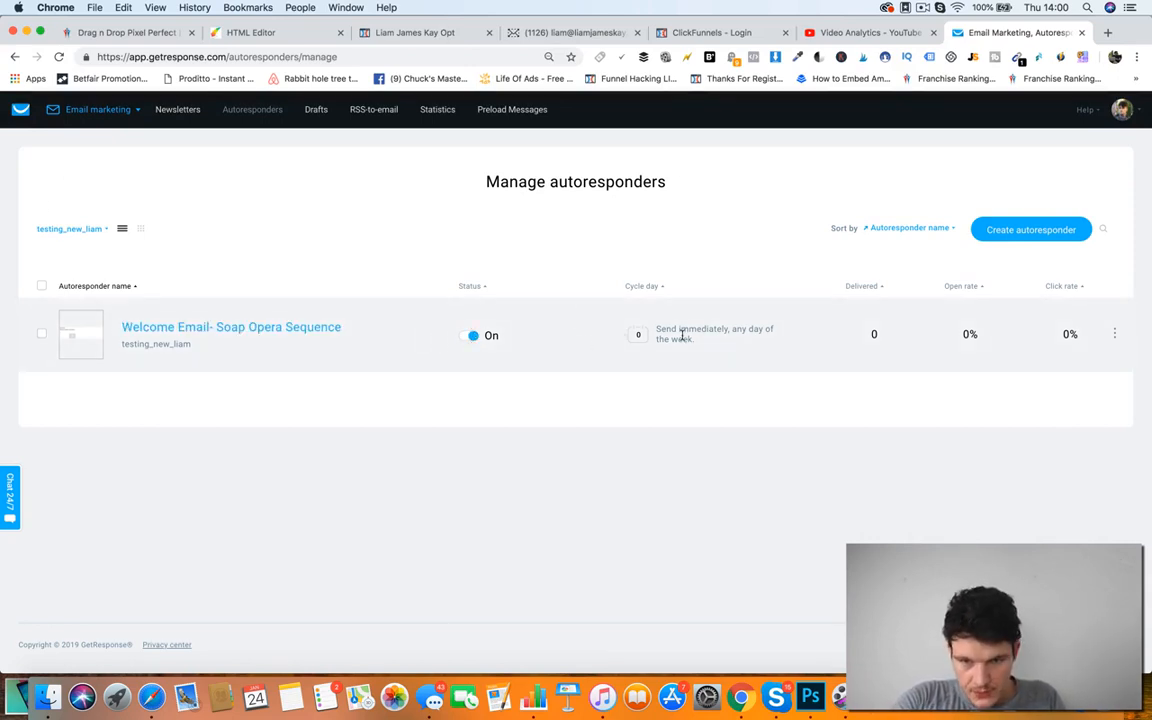
{"action": "left_click_drag", "start_coordinate": [667, 330], "coordinate": [748, 330]}
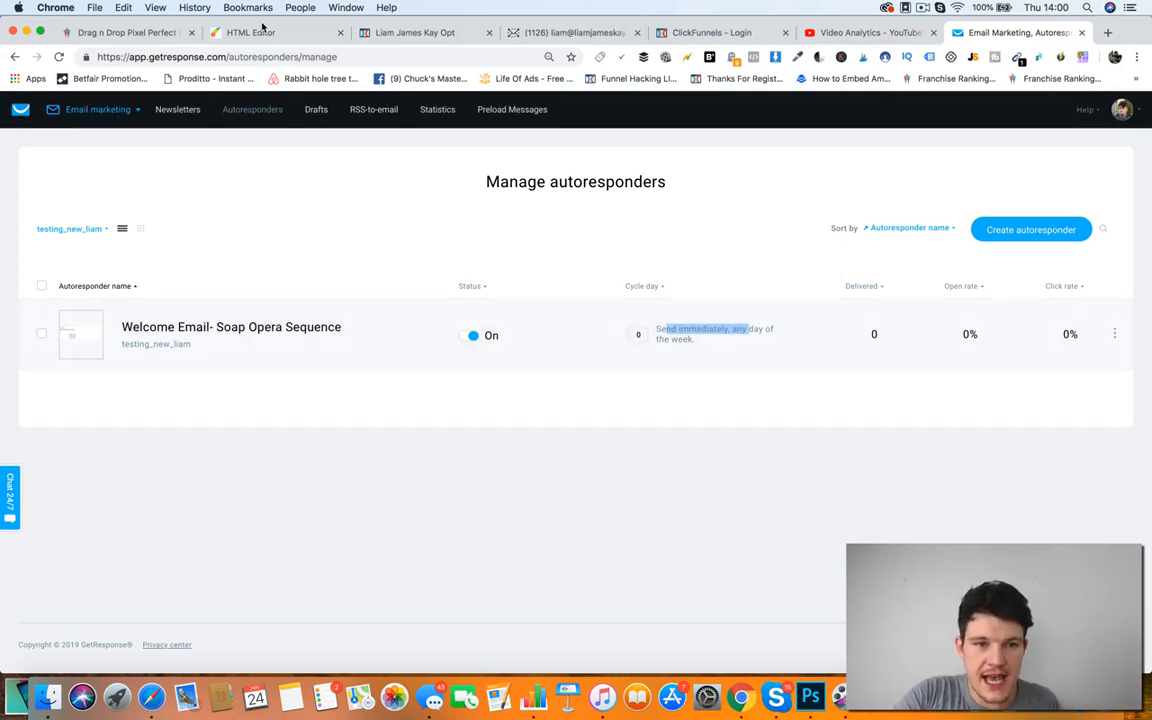
{"action": "key", "text": "super+2"}
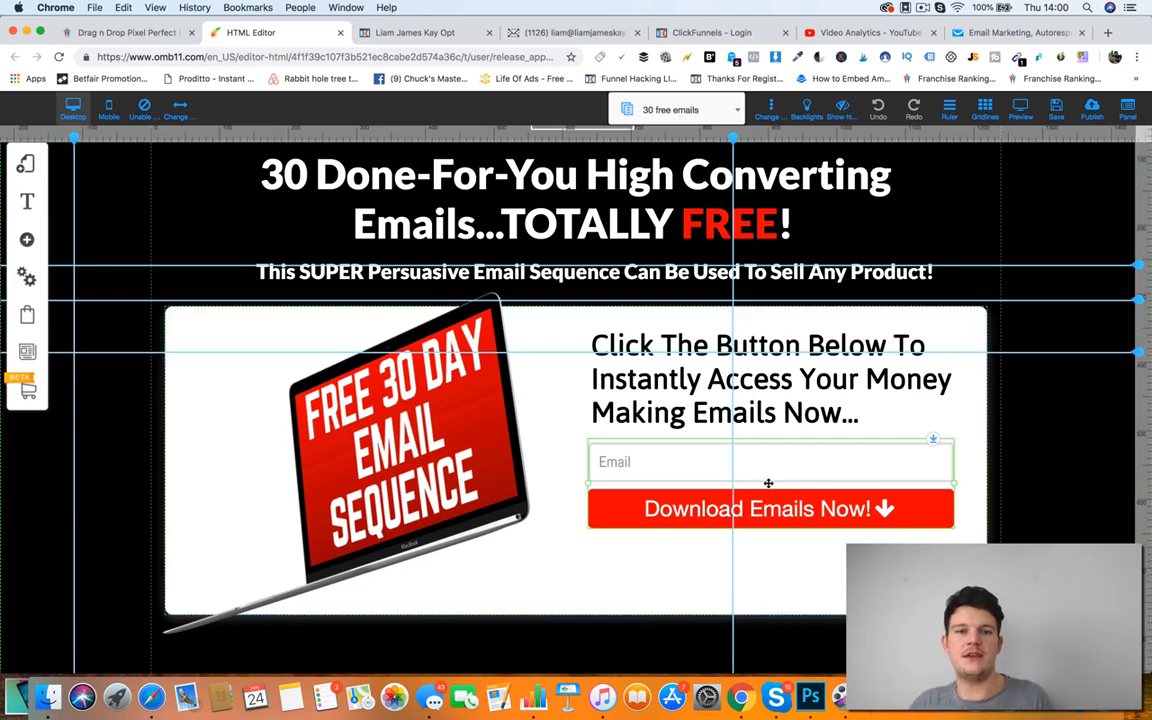
{"action": "left_click", "coordinate": [1015, 33]}
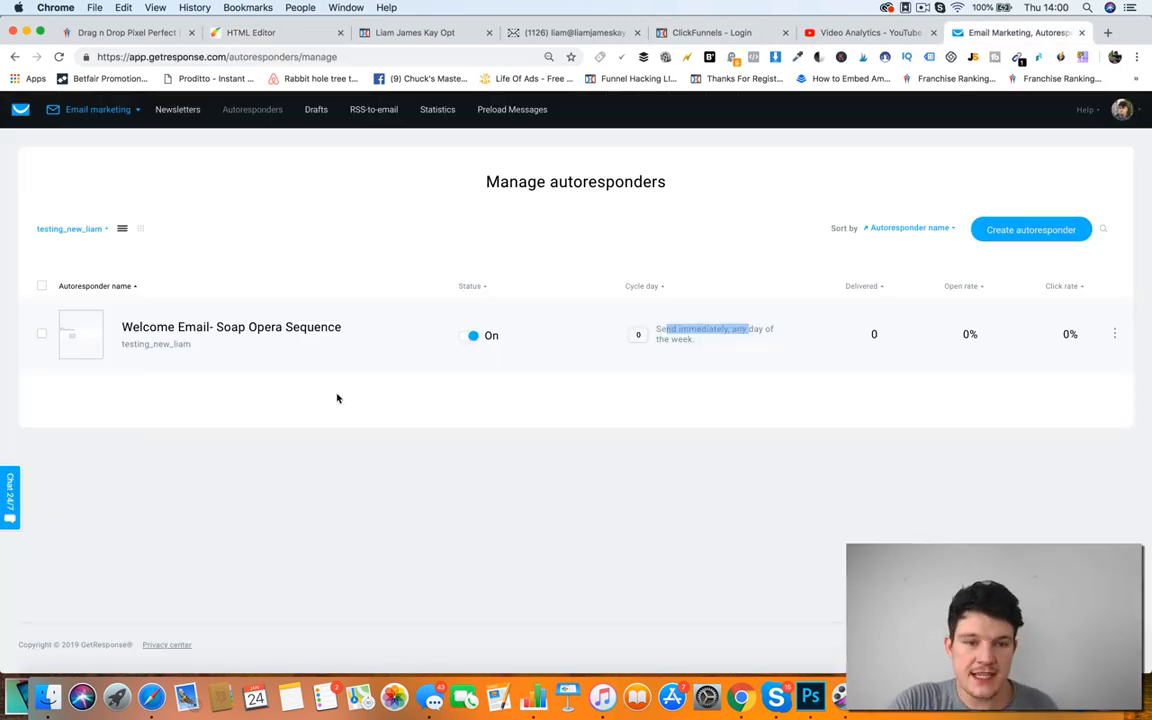
Step: Show the autoresponders as a calendar grid and filter it to only the eeclist17 list
{"action": "left_click", "coordinate": [141, 229]}
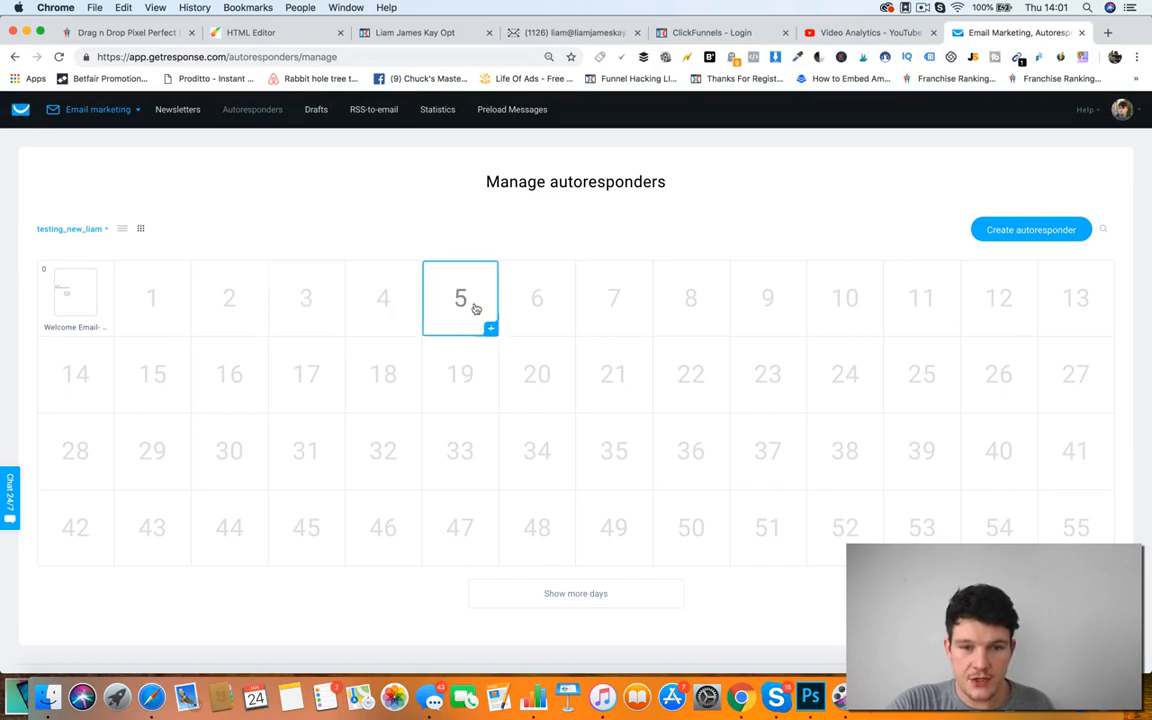
{"action": "left_click", "coordinate": [108, 230]}
{"action": "scroll", "coordinate": [77, 275], "scroll_direction": "down", "scroll_amount": 5}
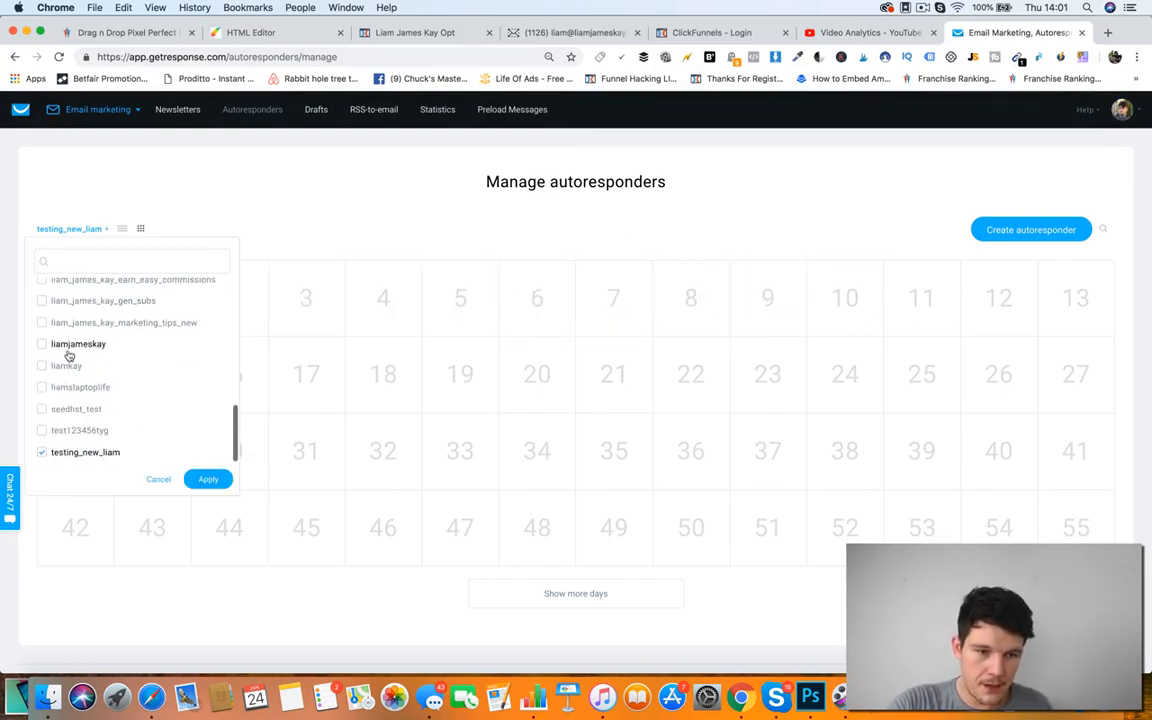
{"action": "left_click", "coordinate": [43, 452]}
{"action": "scroll", "coordinate": [92, 375], "scroll_direction": "up", "scroll_amount": 5}
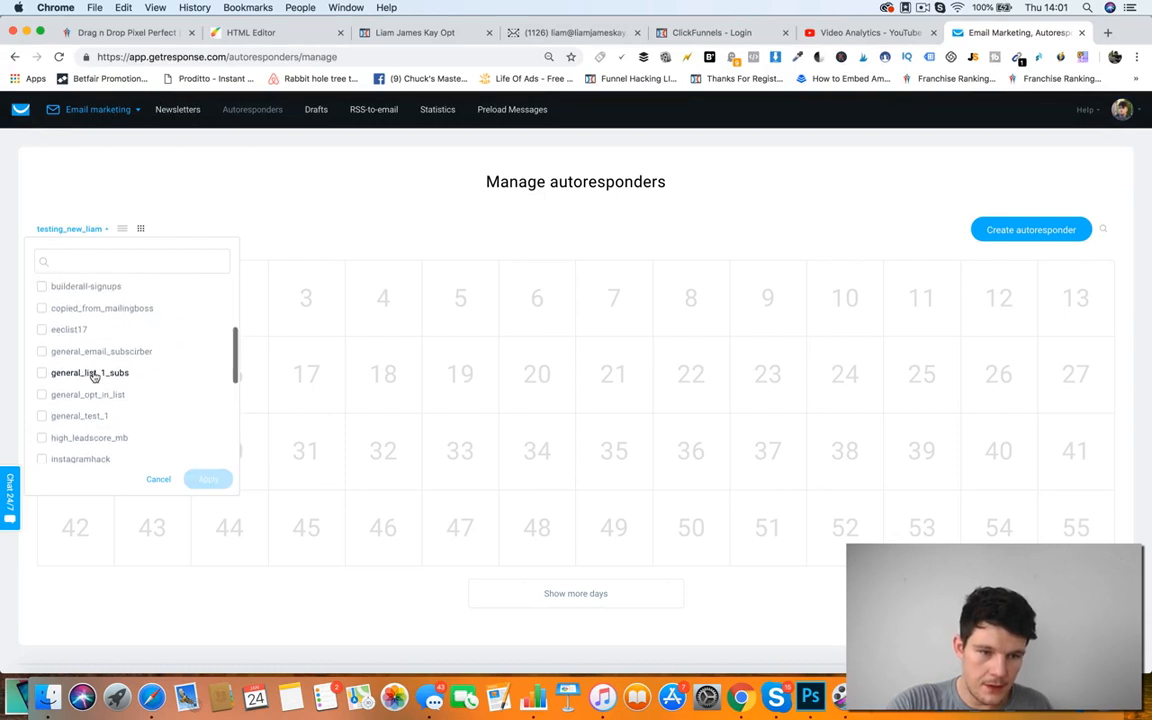
{"action": "left_click", "coordinate": [67, 329]}
{"action": "left_click", "coordinate": [207, 479]}
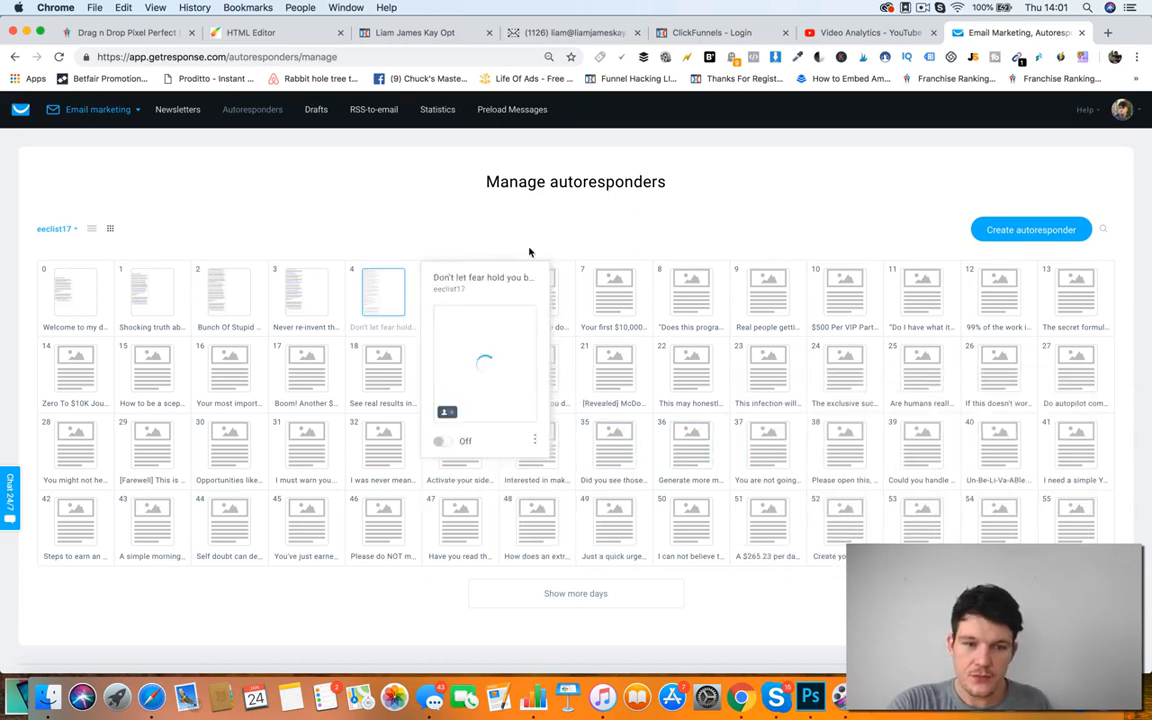
Step: Look at the 30 free emails opt-in page again, and inspect the day 26 email in the eeclist17 calendar
{"action": "left_click", "coordinate": [252, 38]}
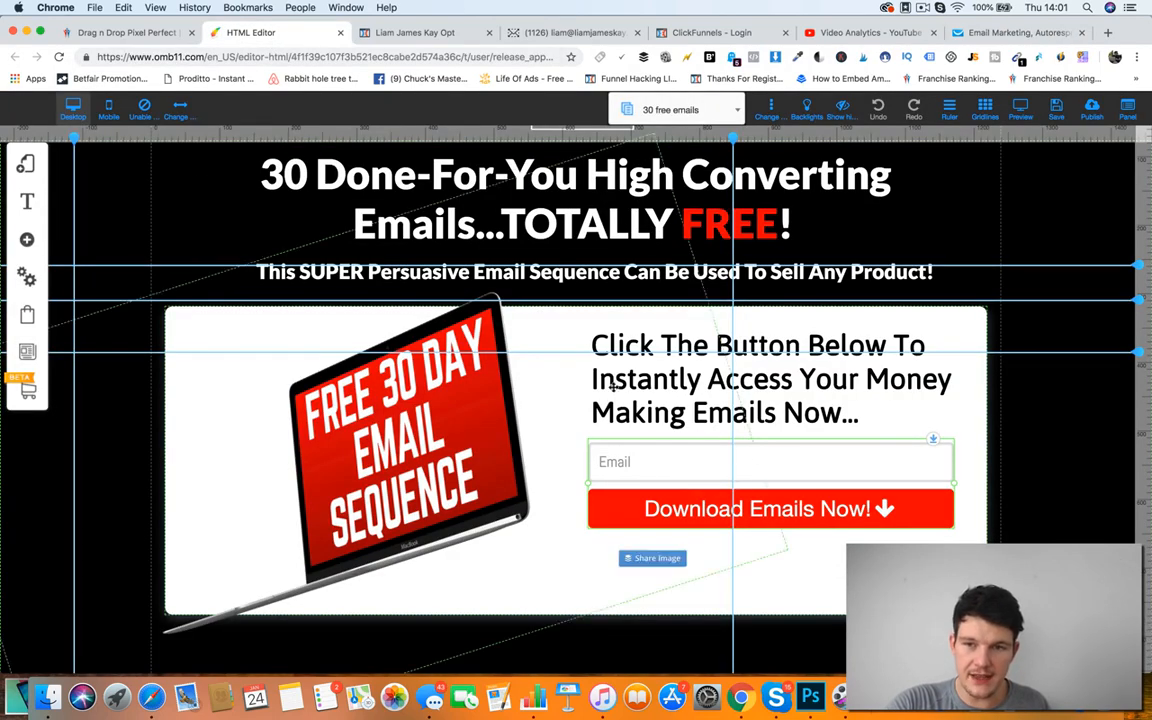
{"action": "left_click", "coordinate": [1015, 32]}
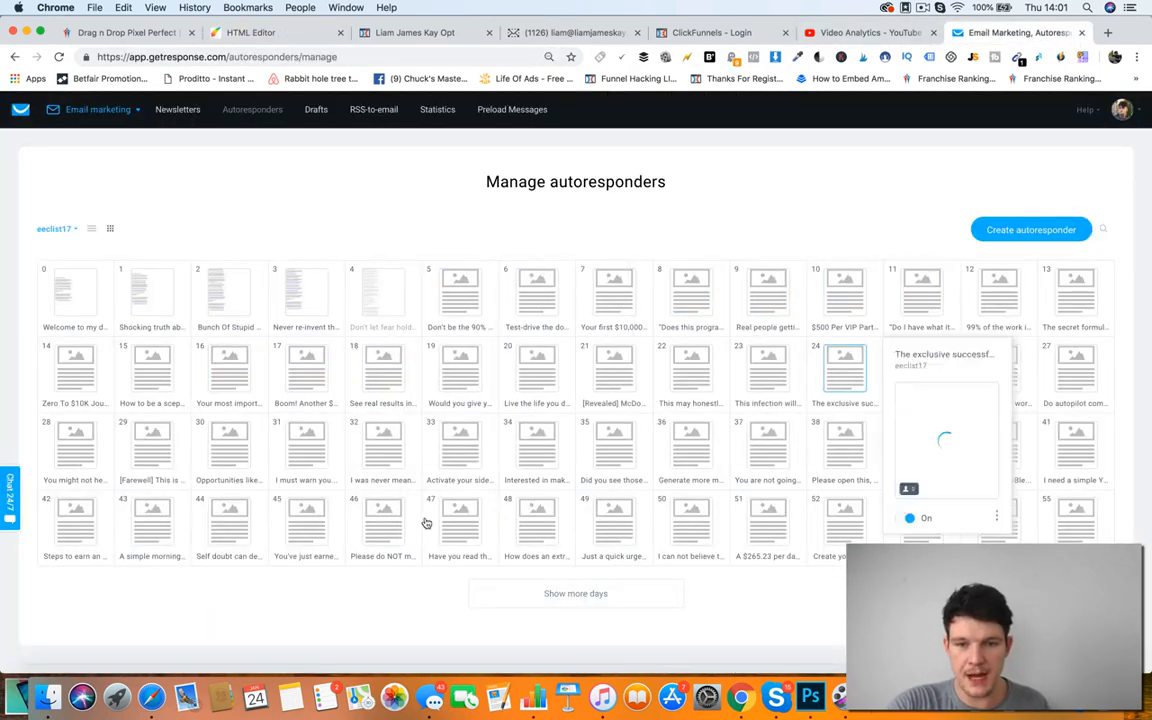
{"action": "mouse_move", "coordinate": [991, 357]}
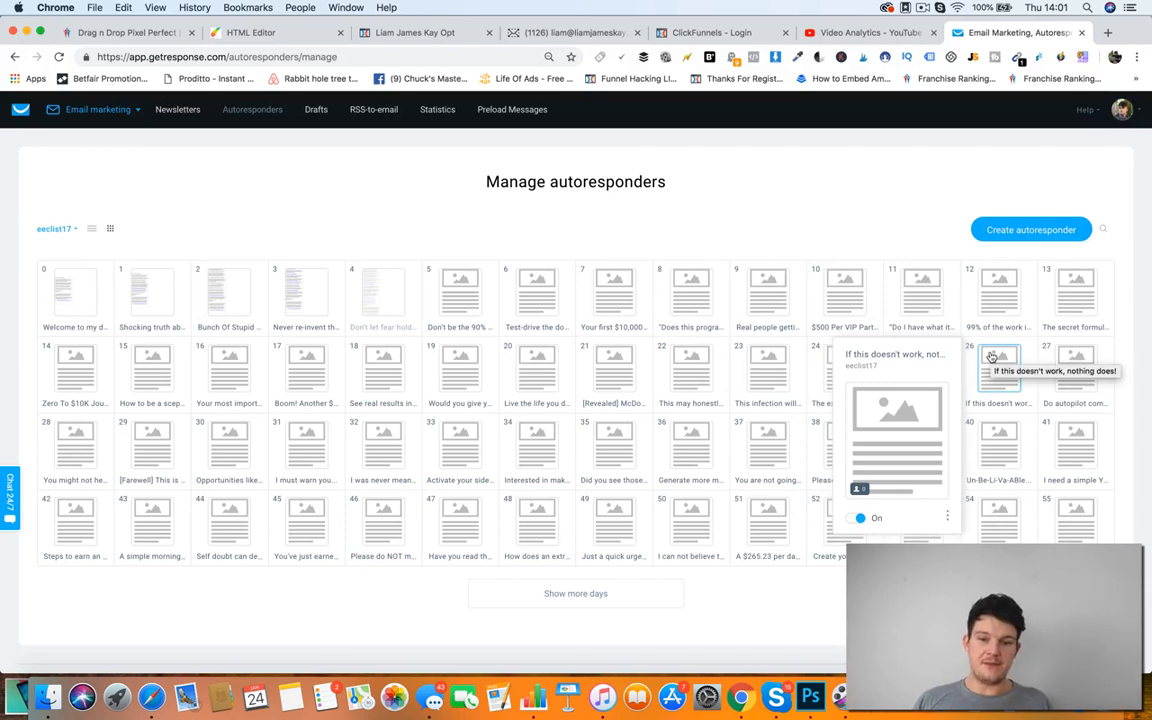